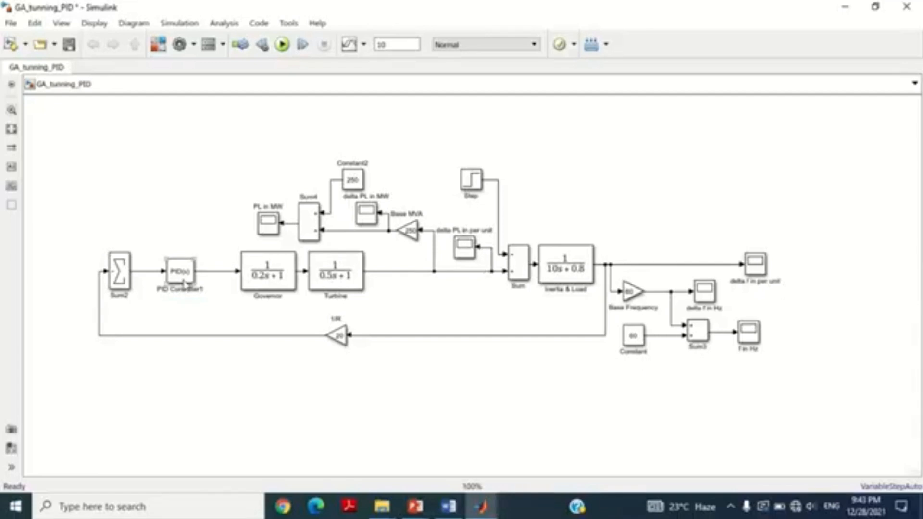
Step: Check the PID Controller1 parameters, then run the simulation and view the f in Hz response scaled to fit its scope
double_click(185, 273)
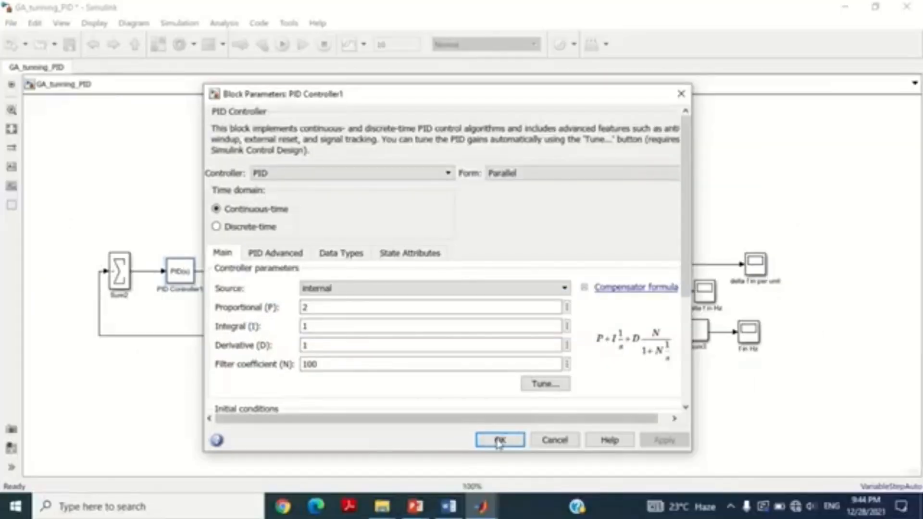
click(524, 465)
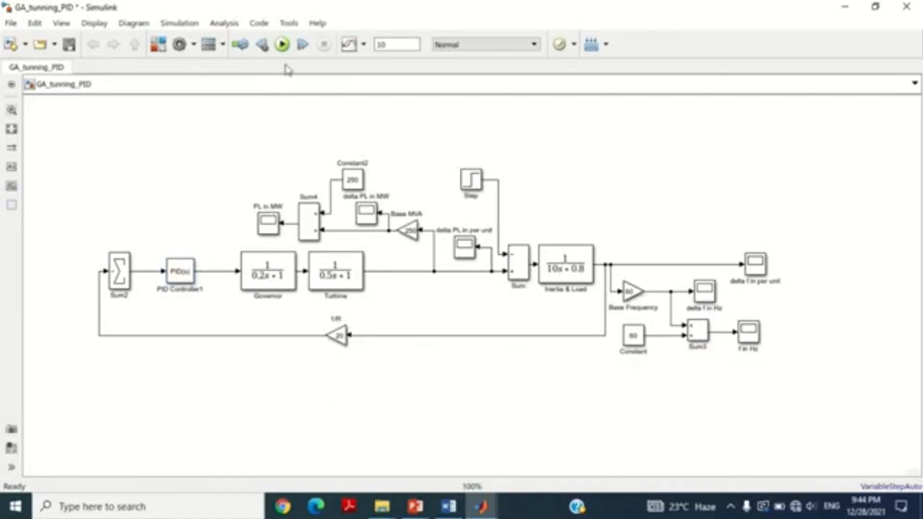
click(282, 45)
double_click(748, 332)
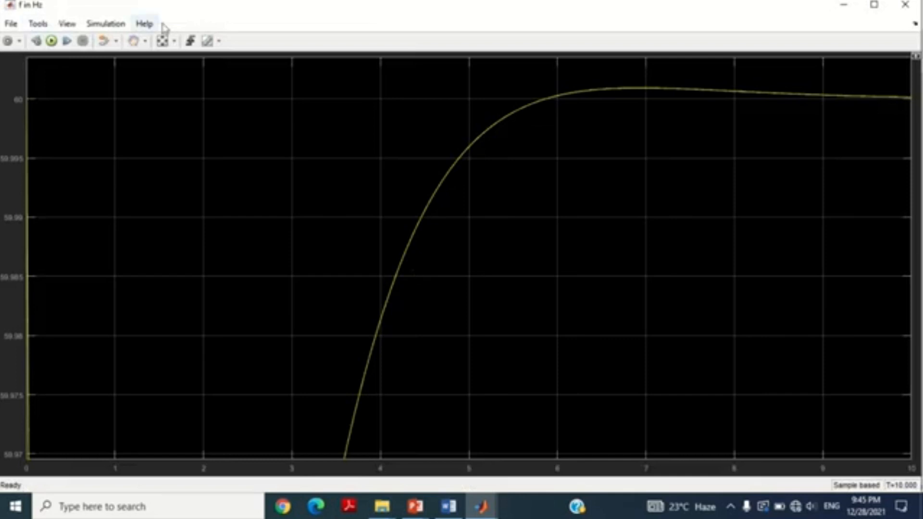
click(164, 42)
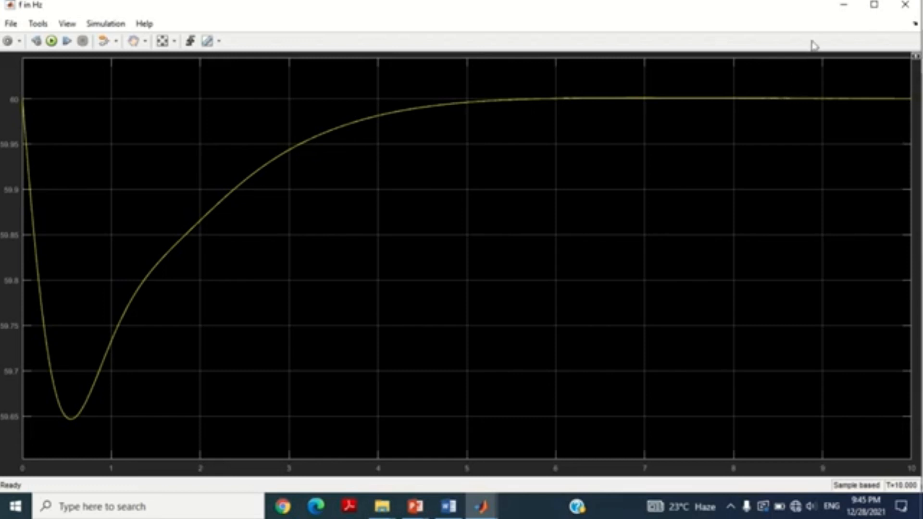
click(844, 6)
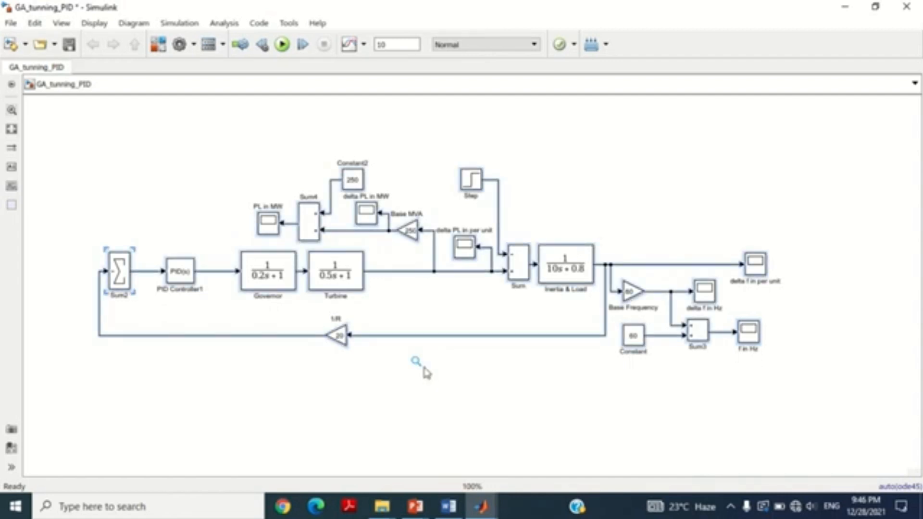
Step: Duplicate the entire frequency control loop and place the copy directly below the original
key(ctrl+v)
drag(350, 287, 335, 458)
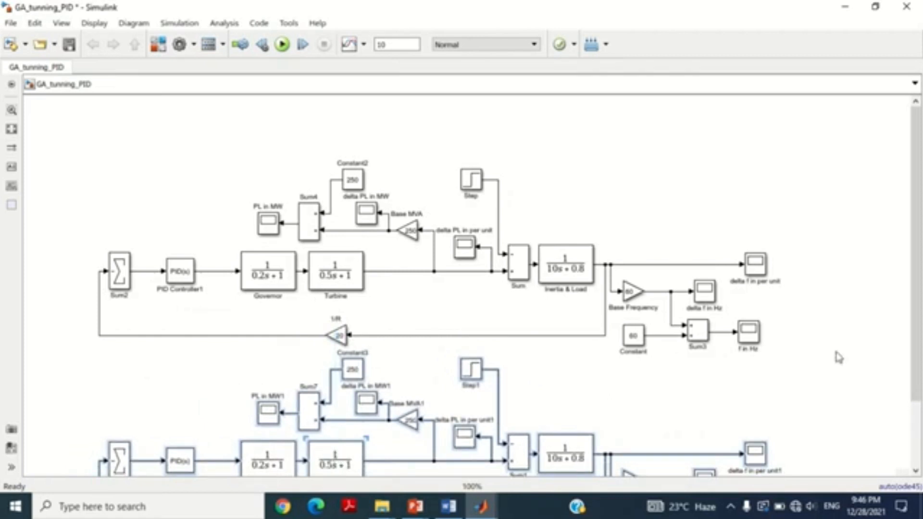
drag(916, 200, 917, 272)
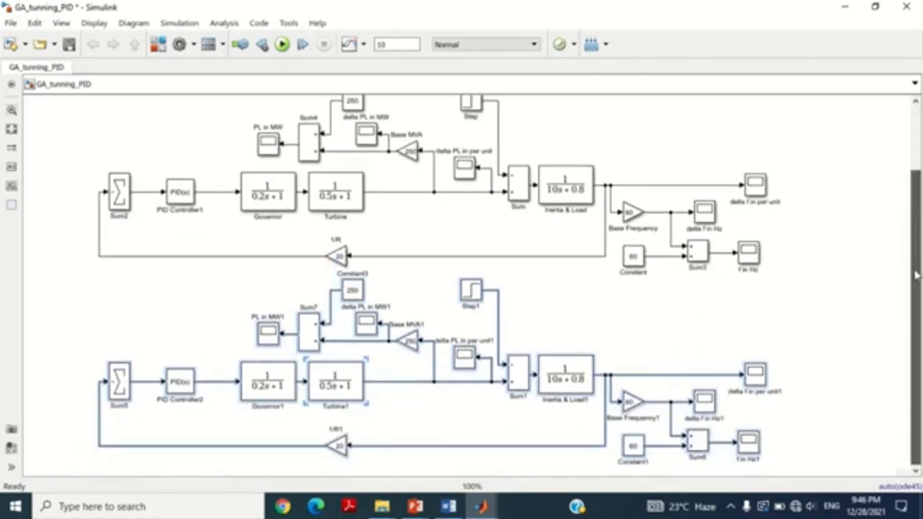
click(548, 316)
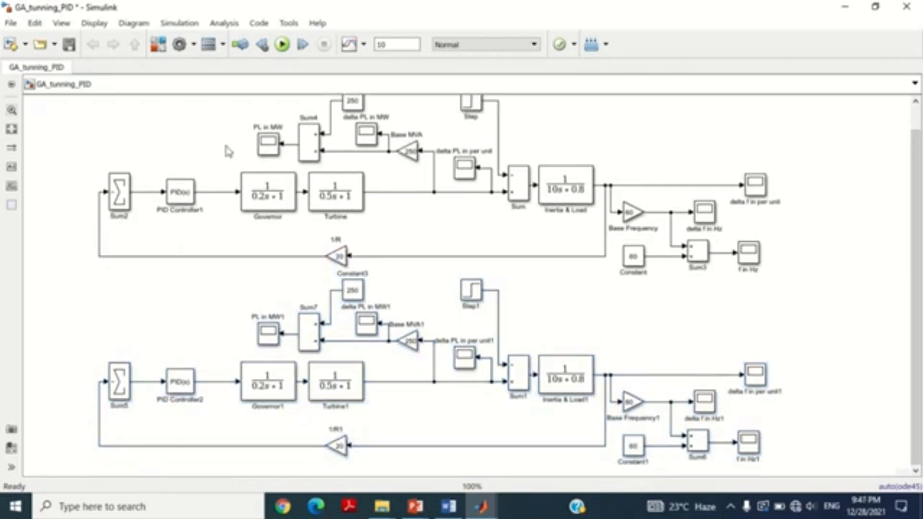
Step: Add a Mux block from the Commonly Used Blocks library to the GA_tunning_PID model
click(160, 48)
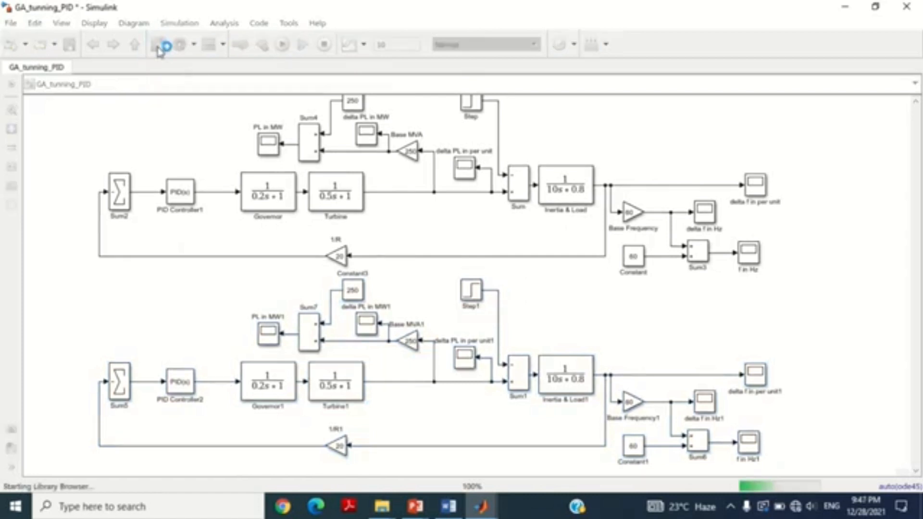
double_click(408, 85)
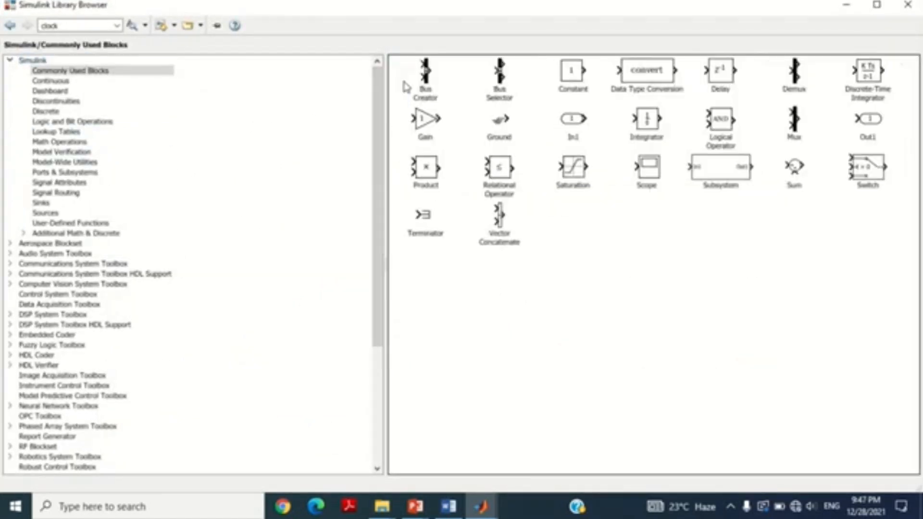
right_click(797, 124)
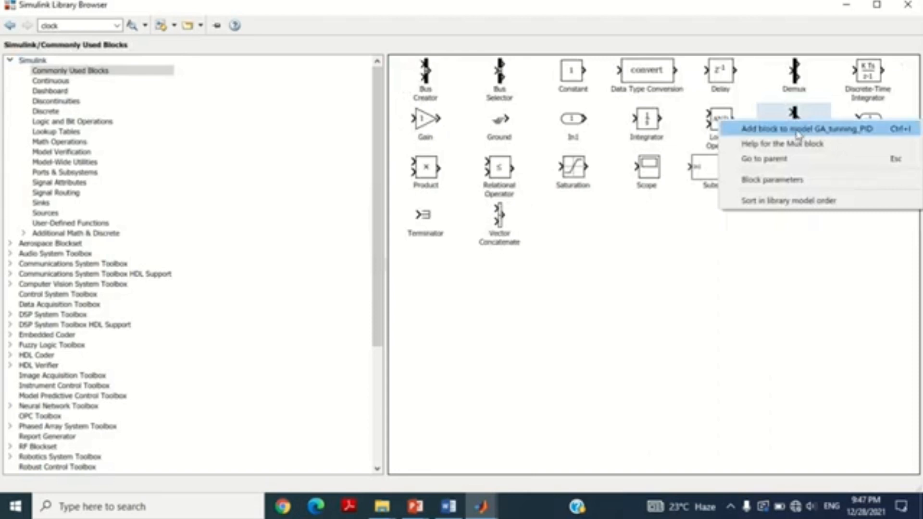
click(796, 130)
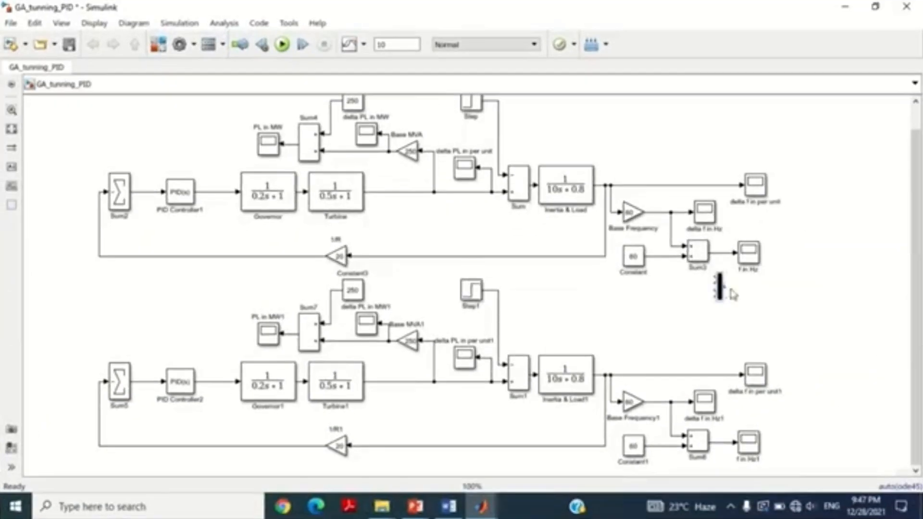
Step: Connect the Mux inputs to the Sum3 and Sum6 output lines, and shift the delta f in per unit1 scope clear of the wiring
mouse_move(720, 289)
mouse_down()
mouse_move(868, 303)
mouse_move(737, 286)
mouse_move(726, 252)
mouse_up()
drag(842, 311, 755, 441)
drag(755, 375, 679, 361)
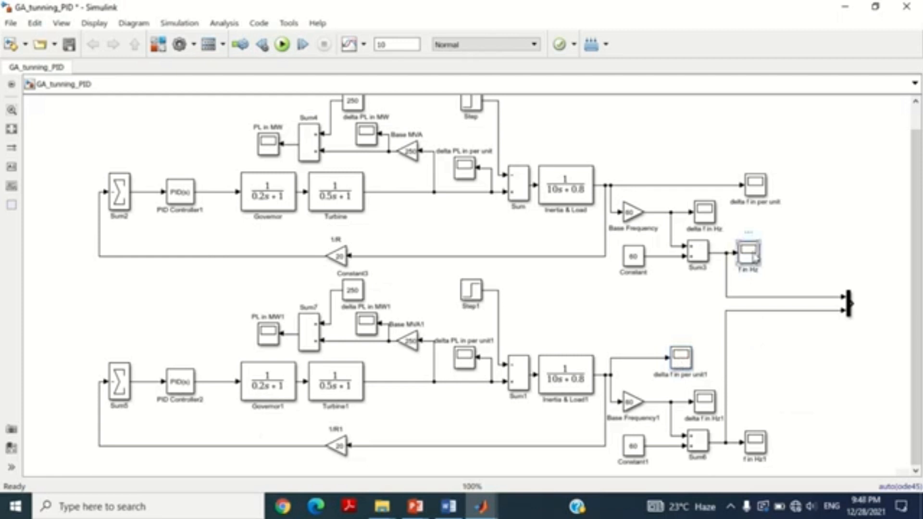
Step: Copy the f in Hz scope onto the Mux output and place it close beside the Mux
drag(755, 259, 907, 311)
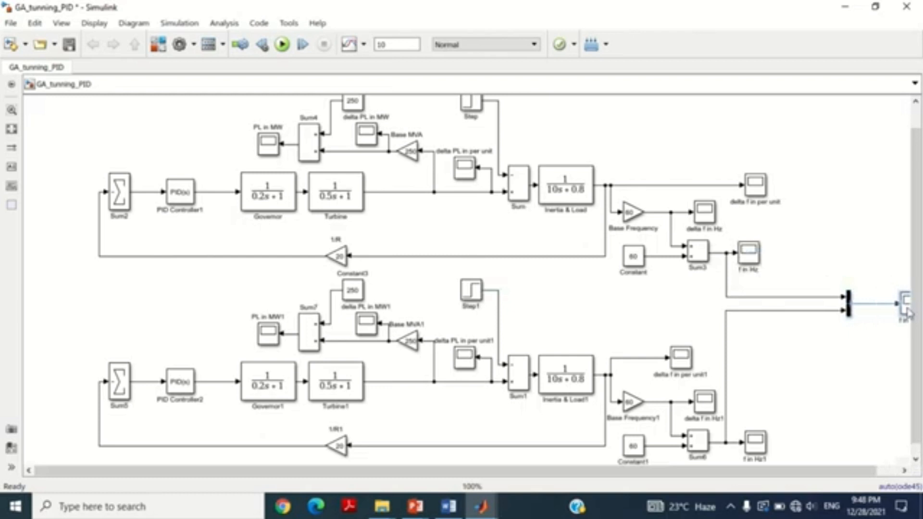
drag(832, 478, 860, 478)
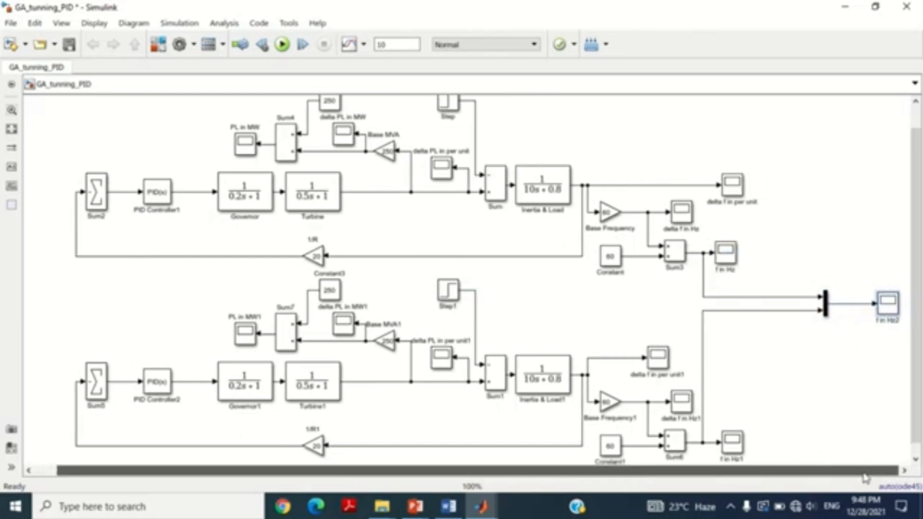
drag(870, 310, 867, 310)
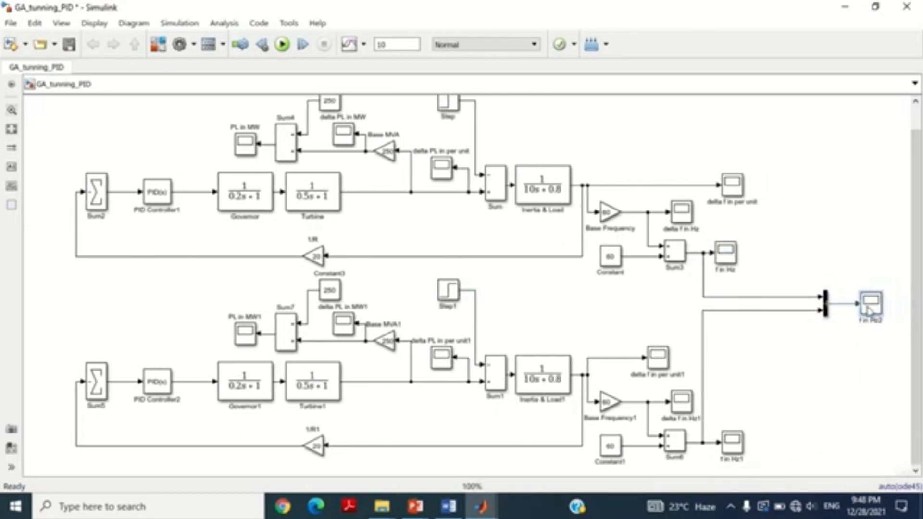
Step: Rename the scope on the Mux output to "combined frequency response", with each word on its own line
text(combined )
text(frequency of )
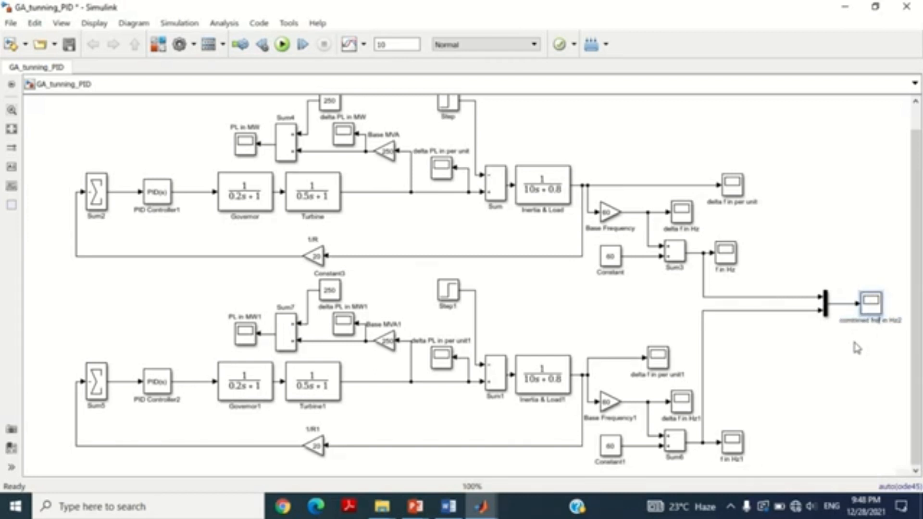
text(sponse)
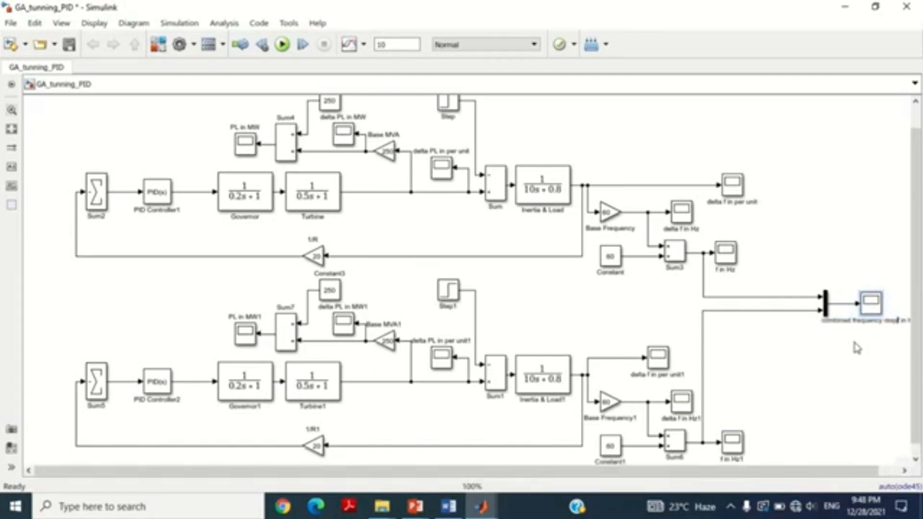
key(Delete)
key(Delete)
key(Delete)
key(Delete)
key(Delete)
key(Delete)
key(Delete)
key(Delete)
key(Left)
key(Left)
key(Left)
key(Left)
key(Left)
key(Left)
key(Left)
key(Left)
key(Left)
key(Left)
key(Left)
key(Left)
key(Left)
key(Left)
key(Left)
key(Left)
key(Left)
key(Return)
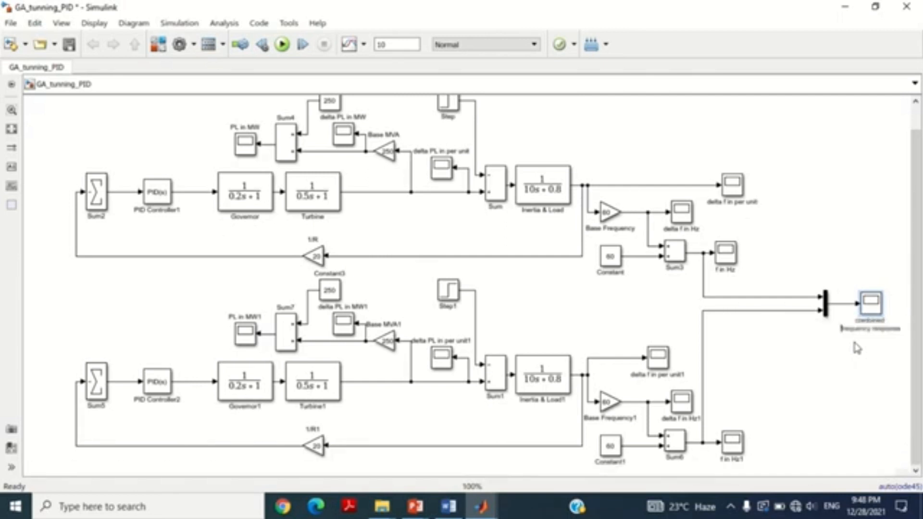
key(Right)
key(Right)
key(Right)
key(Right)
key(Return)
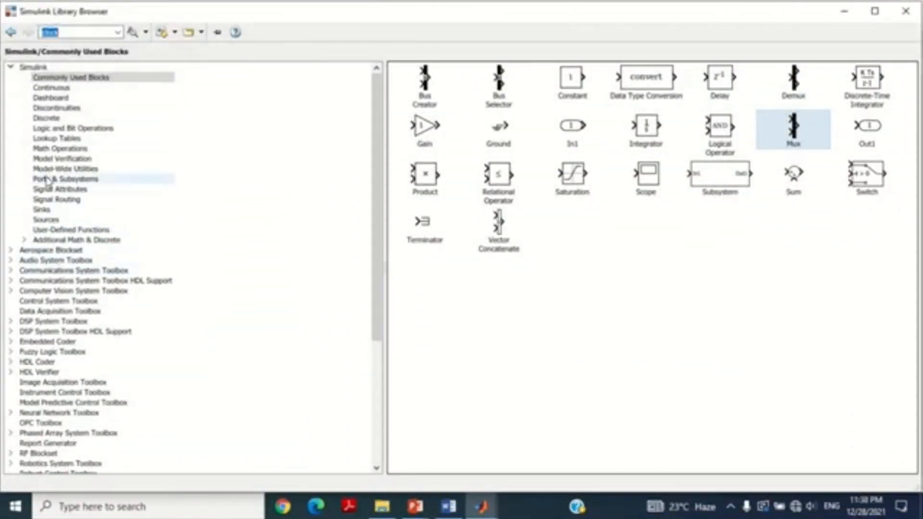
Step: Add an Abs block from Math Operations above the upper loop and connect its input to the Sum2 output line
click(52, 149)
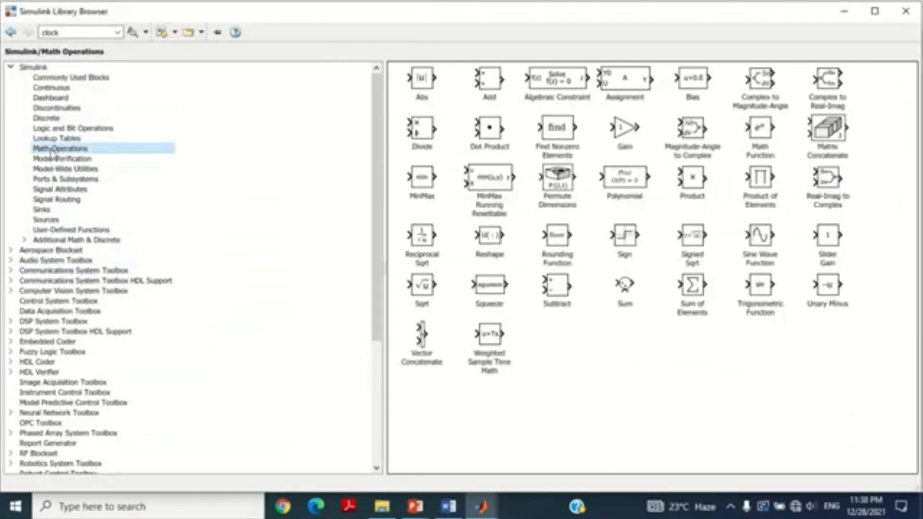
click(422, 86)
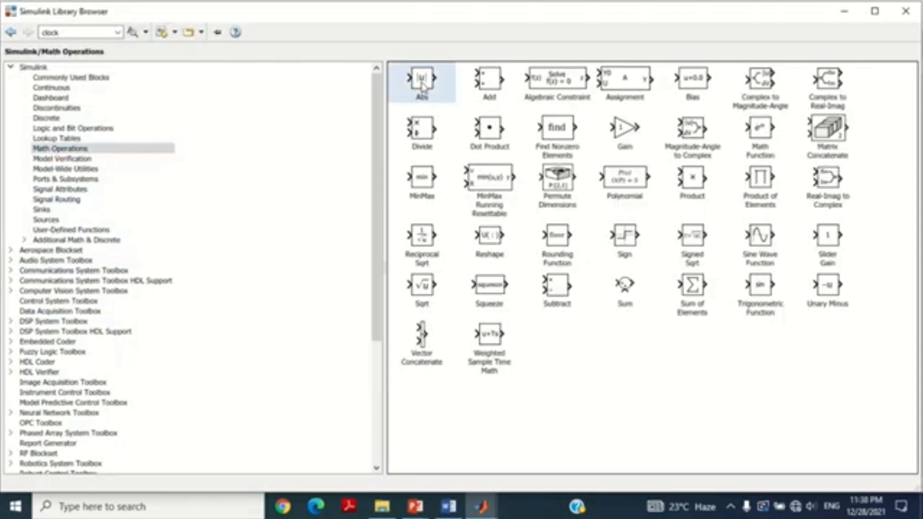
right_click(426, 80)
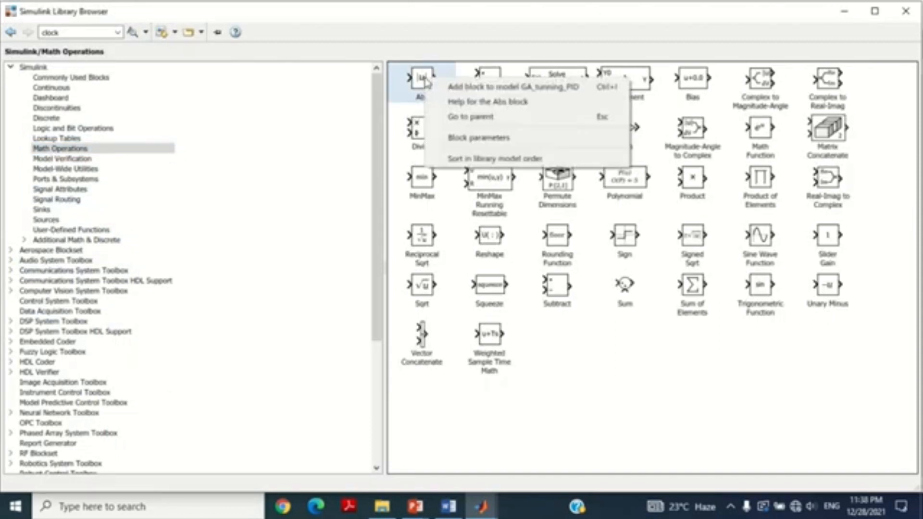
click(457, 87)
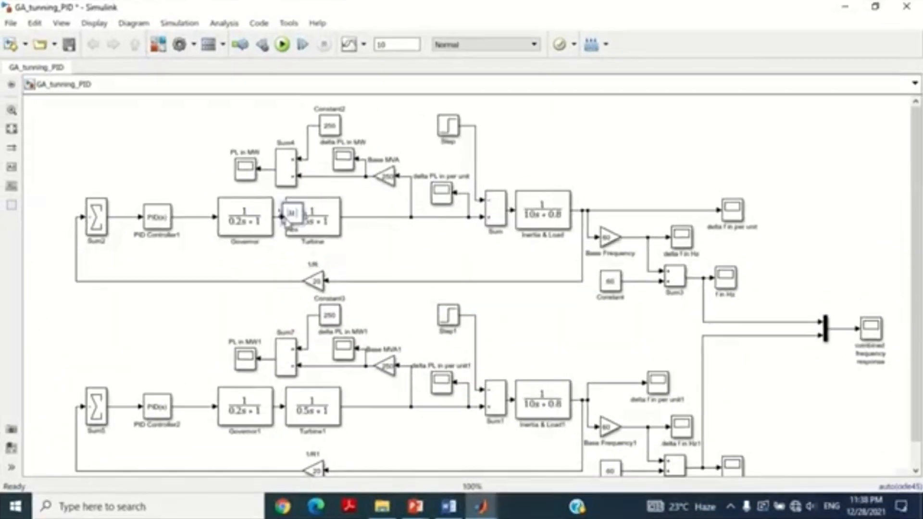
drag(292, 223, 118, 329)
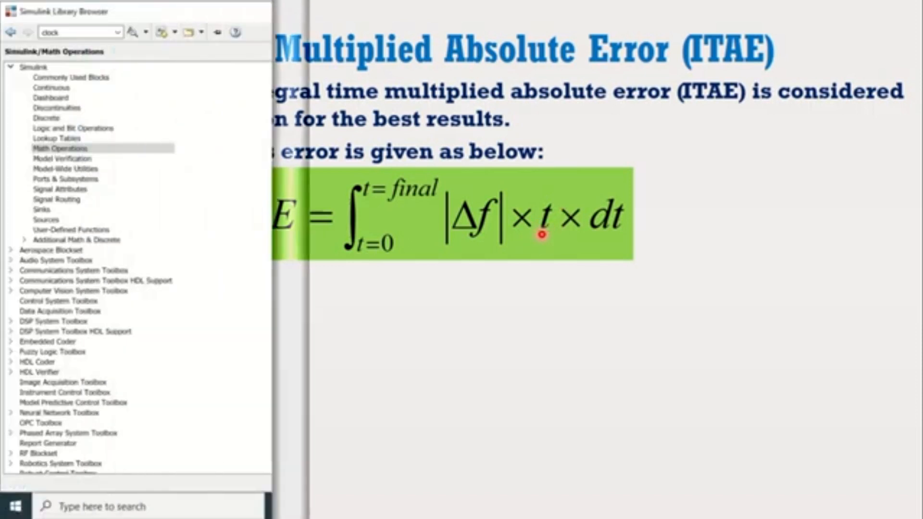
Step: Find the Simulink Clock block by searching for "clock", add it to the model and position it just below the Abs block
key(Return)
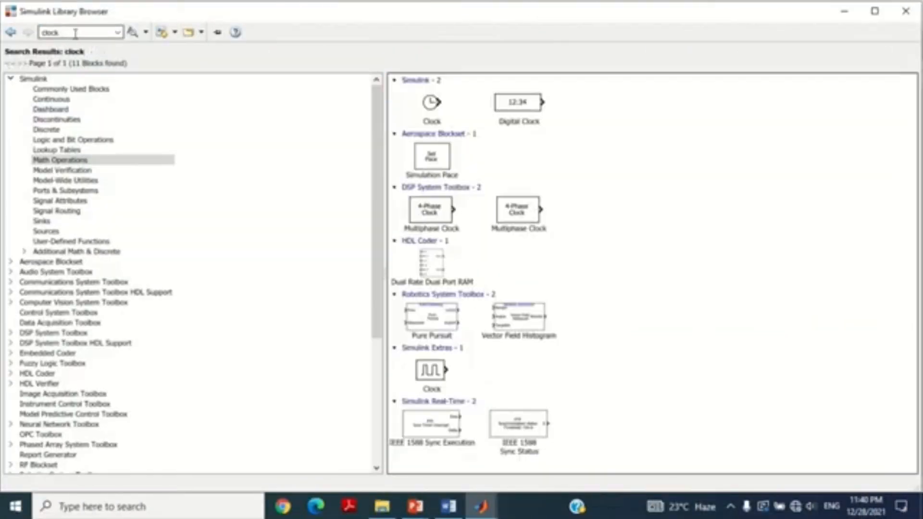
click(431, 105)
right_click(430, 105)
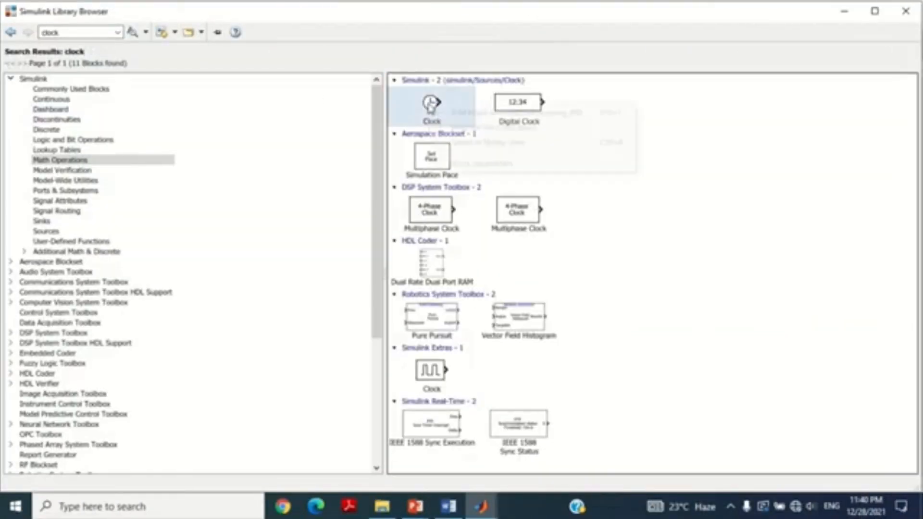
click(485, 113)
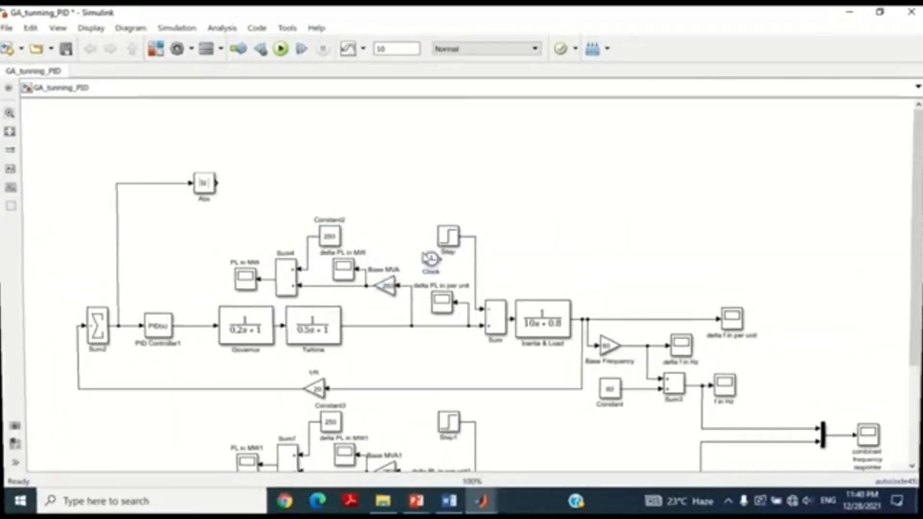
drag(426, 258, 204, 216)
drag(204, 182, 204, 165)
drag(205, 218, 206, 201)
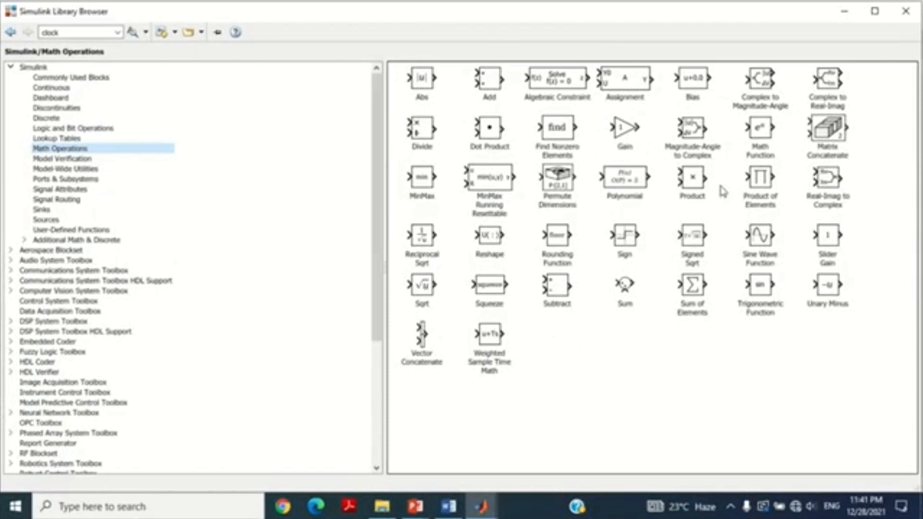
Step: Add a Product block from Math Operations, fed by the Abs output on its first input and the Clock on its second
click(700, 182)
right_click(695, 181)
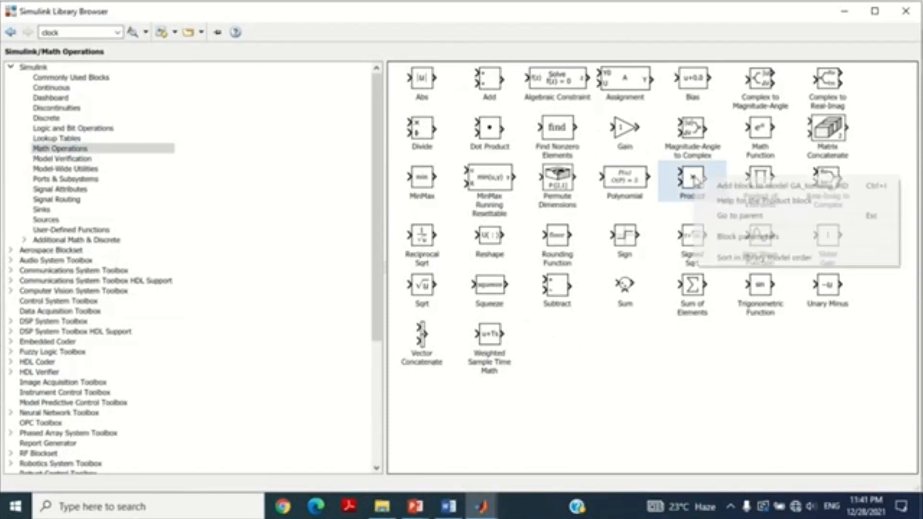
click(724, 190)
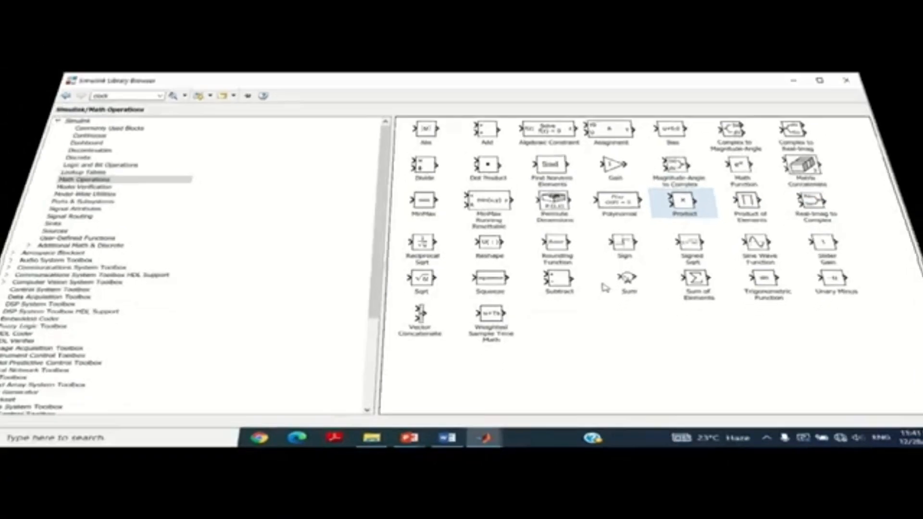
drag(471, 288, 301, 170)
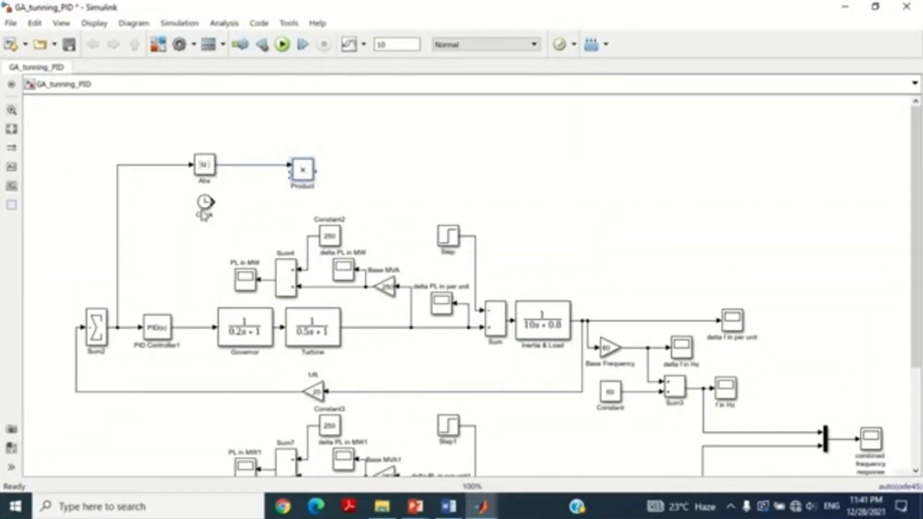
drag(213, 202, 289, 176)
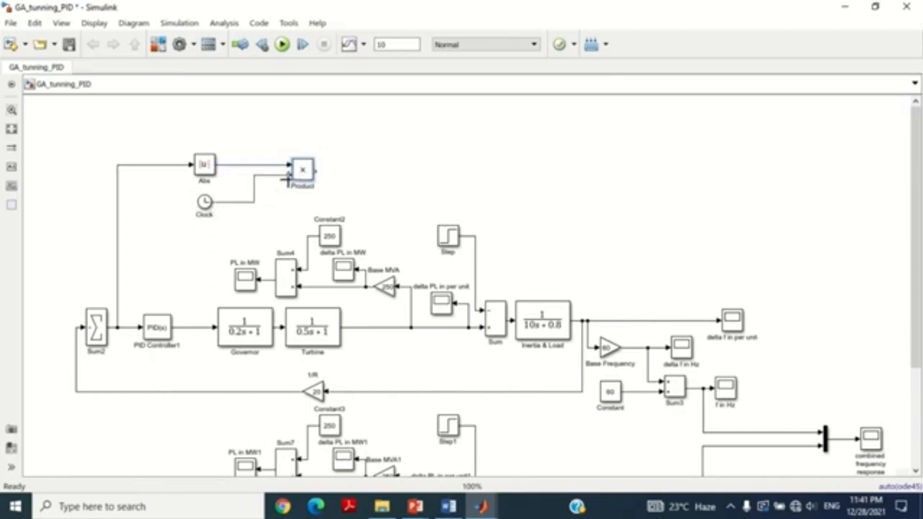
drag(211, 207, 232, 193)
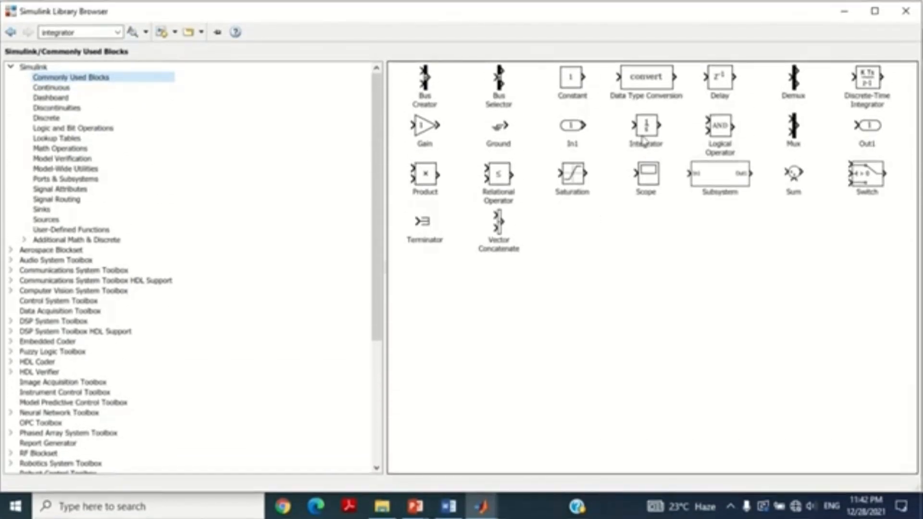
Step: Add an Integrator block from Commonly Used Blocks and place it connected to the Product block's output
click(647, 123)
right_click(647, 135)
click(677, 138)
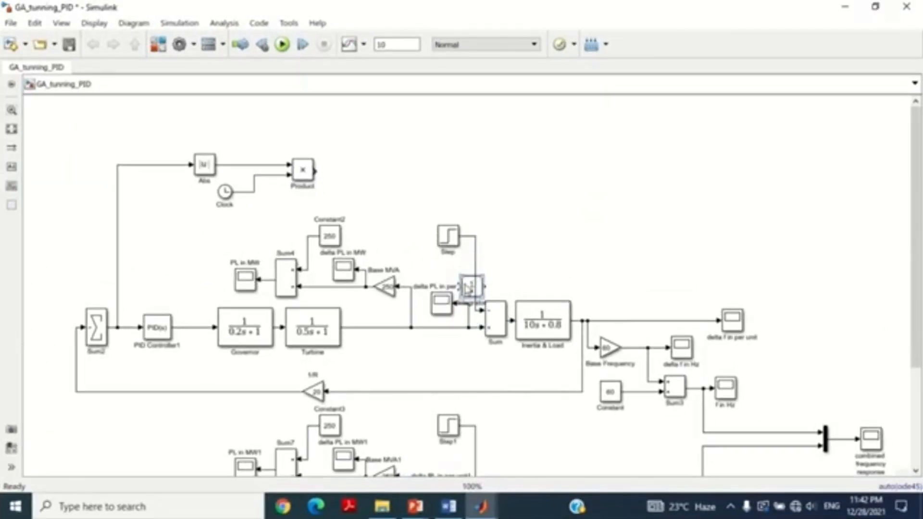
drag(457, 280, 364, 173)
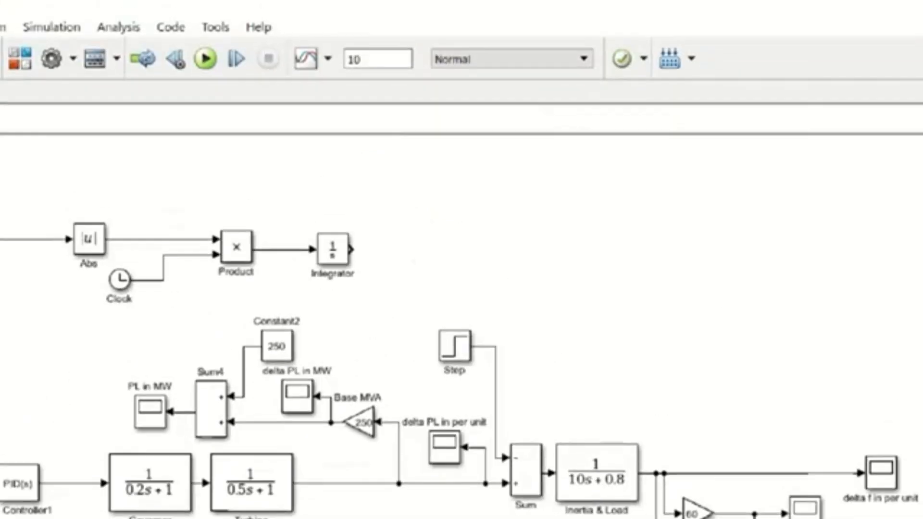
click(433, 61)
drag(296, 231, 369, 306)
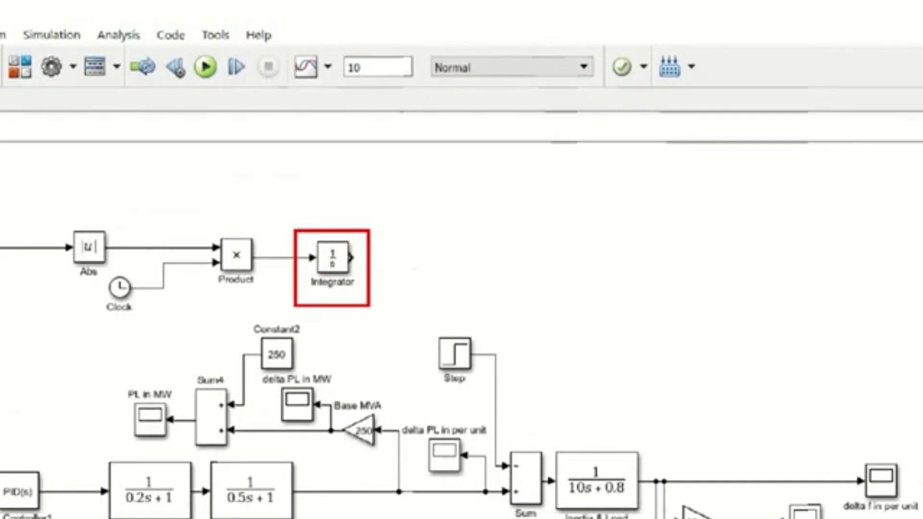
Step: Add a Display block from Sinks and place it connected to the Integrator block's output
drag(326, 38, 424, 101)
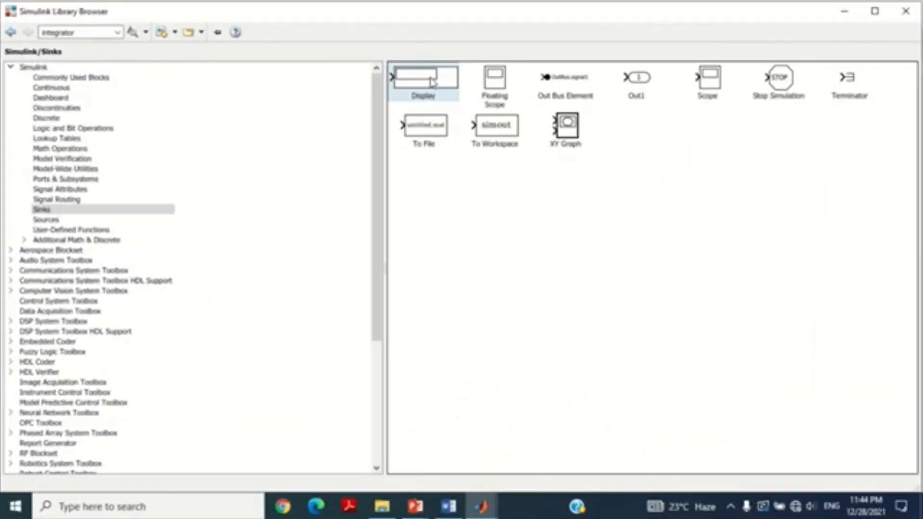
right_click(431, 81)
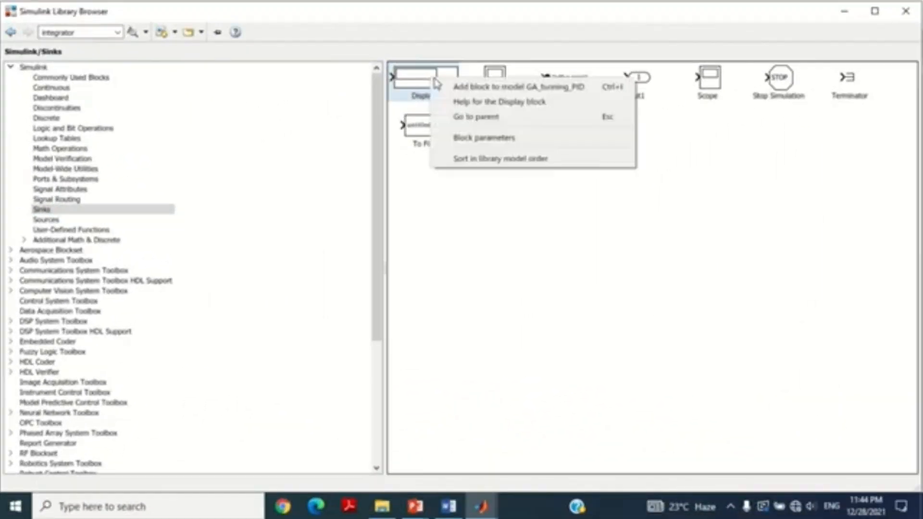
click(504, 88)
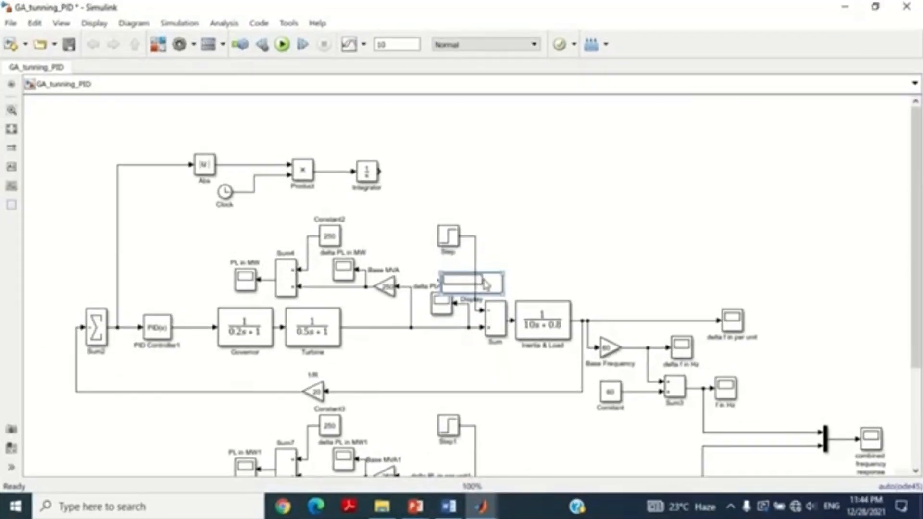
drag(488, 283, 496, 176)
click(419, 172)
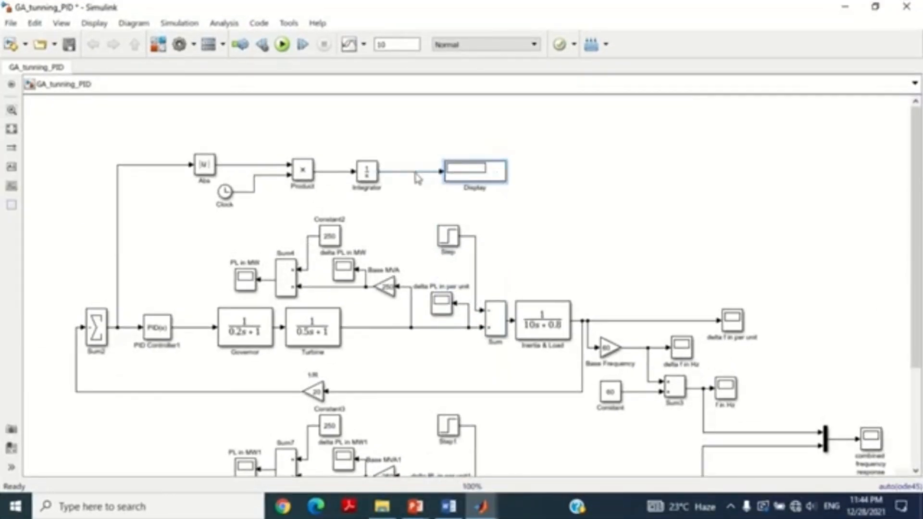
click(419, 187)
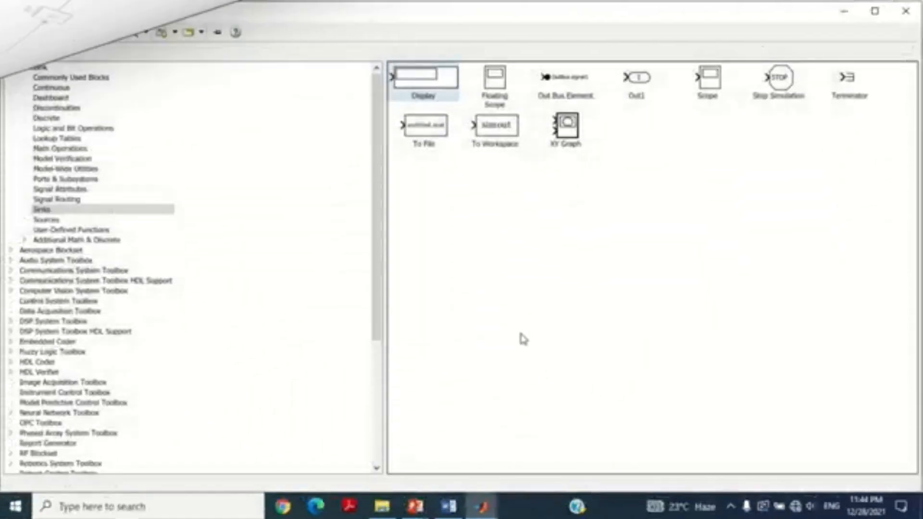
Step: Add a To Workspace block from Sinks above the Display block and branch its input from the Integrator output line
click(505, 131)
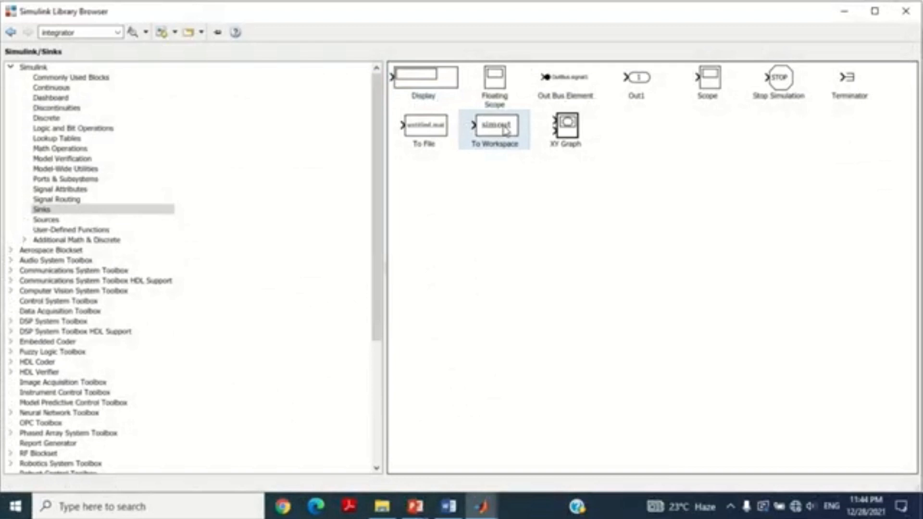
right_click(504, 131)
click(529, 133)
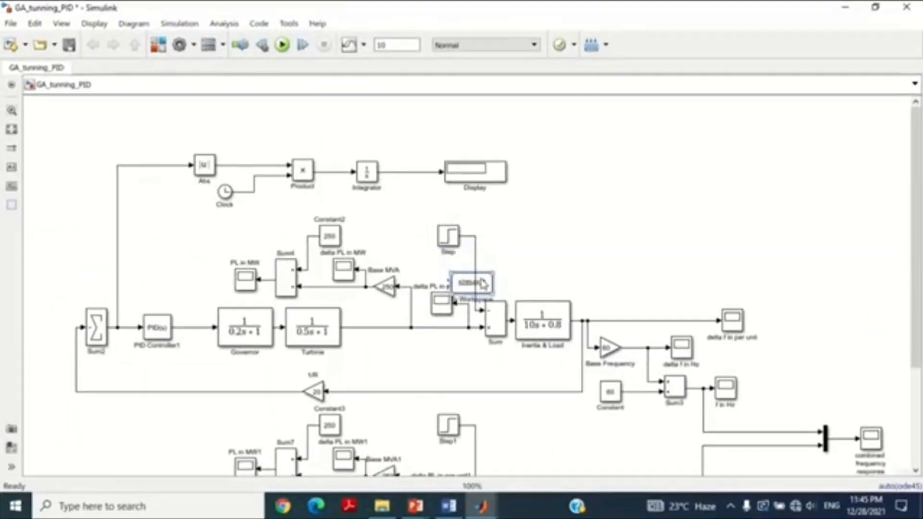
drag(481, 280, 403, 173)
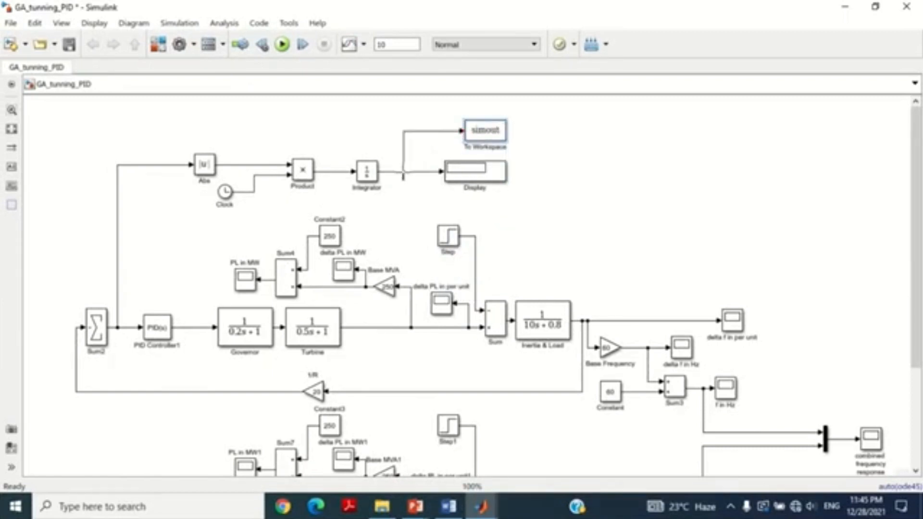
Step: Configure the To Workspace block with variable name ITAE, save format Array and 2-D signals saved as 2-D array (concatenate along first dimension)
double_click(483, 135)
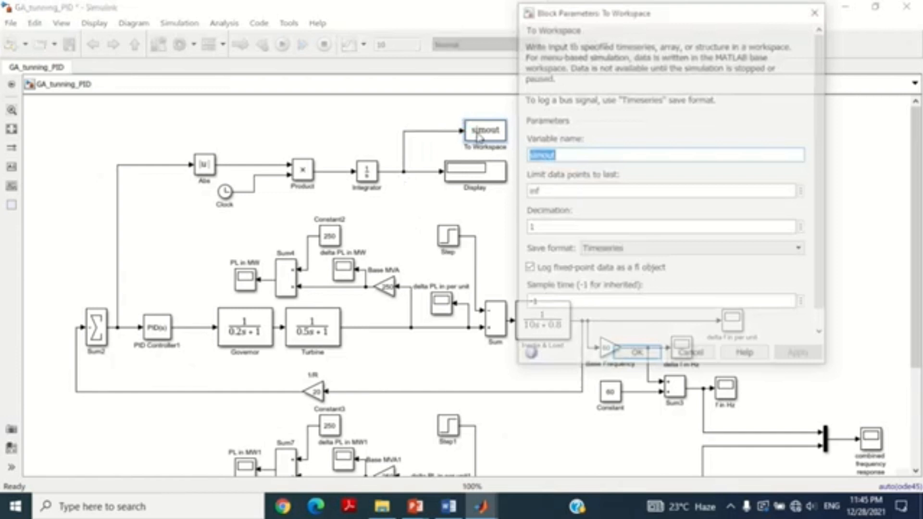
text(ITAE)
key(Return)
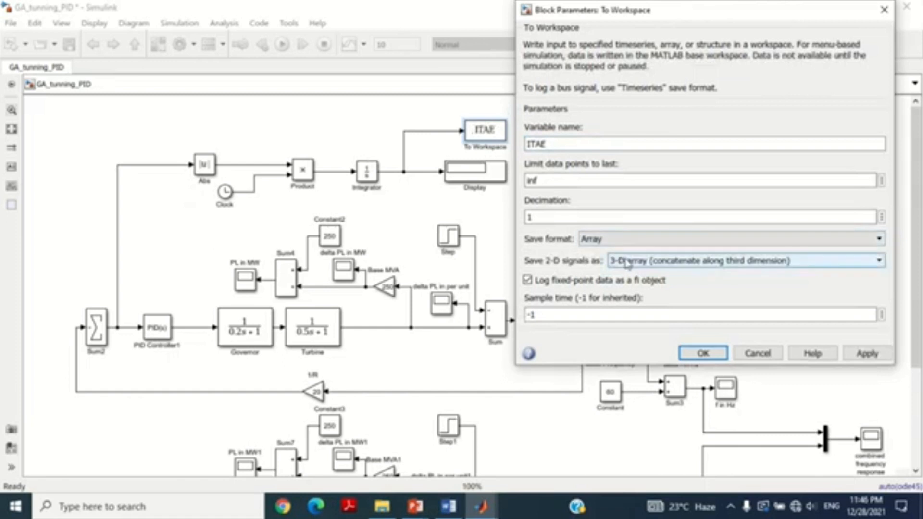
click(627, 263)
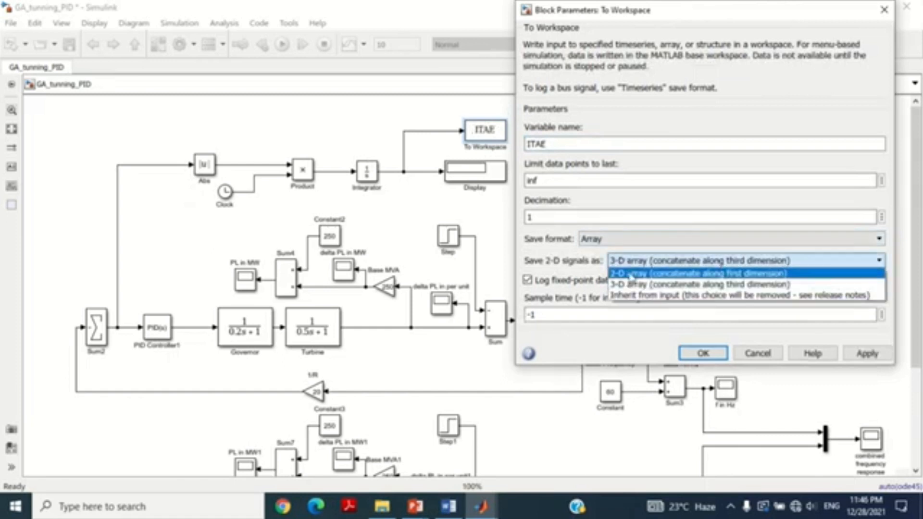
click(629, 270)
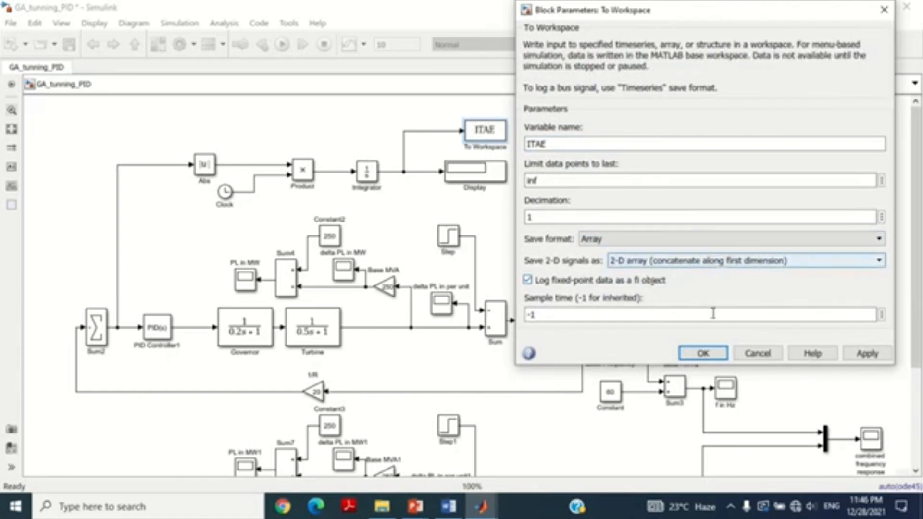
click(700, 356)
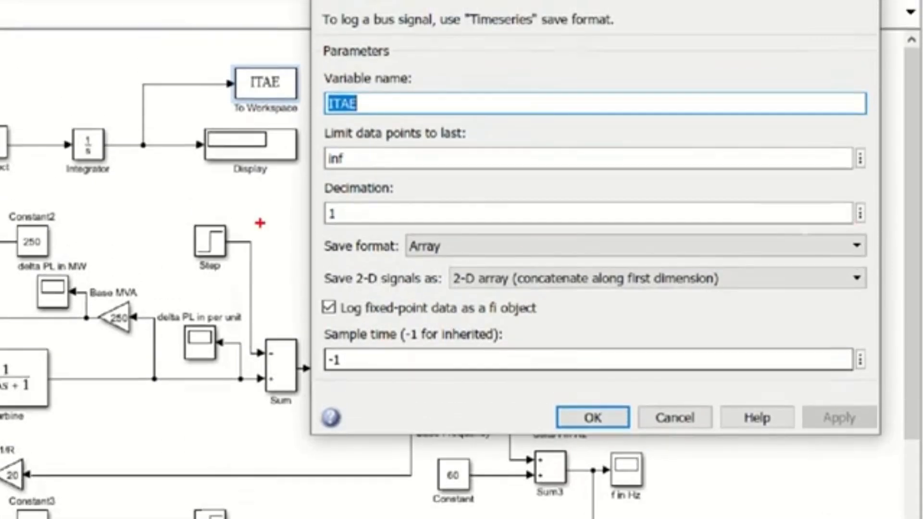
drag(377, 231, 758, 303)
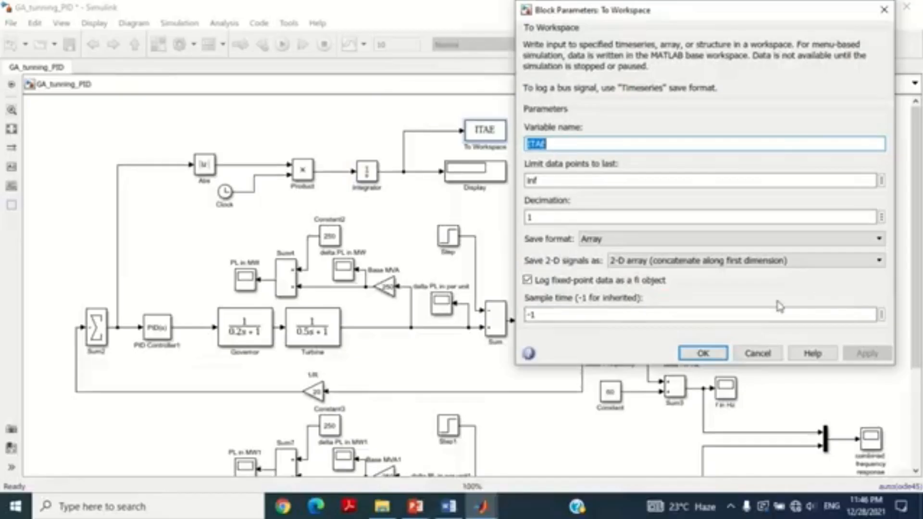
click(593, 417)
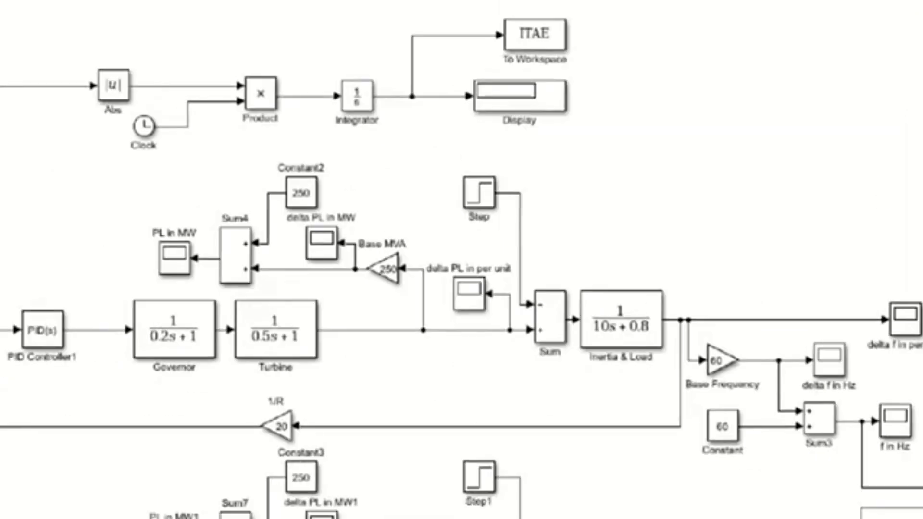
Step: Set the PID Controller1 gains to k(1) for proportional, k(2) for integral and k(3) for derivative
mouse_move(70, 243)
mouse_down()
mouse_move(83, 300)
mouse_move(164, 354)
mouse_up()
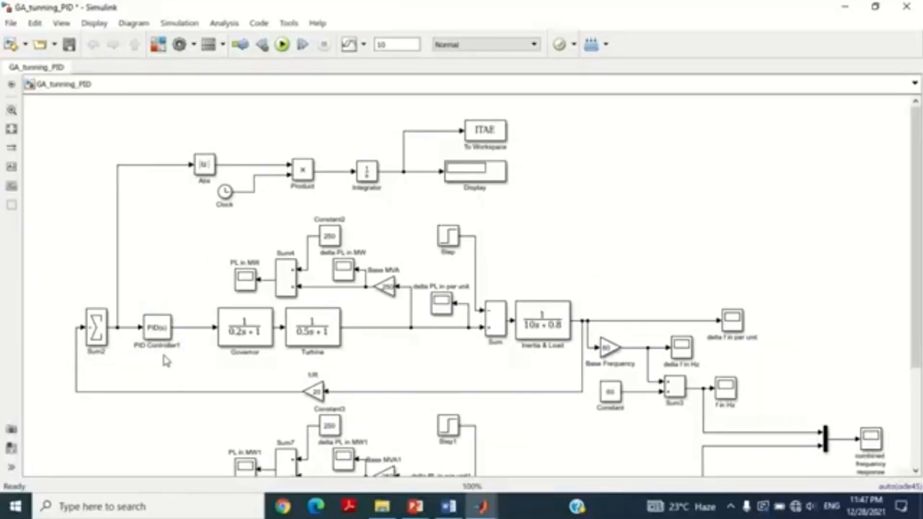
double_click(118, 295)
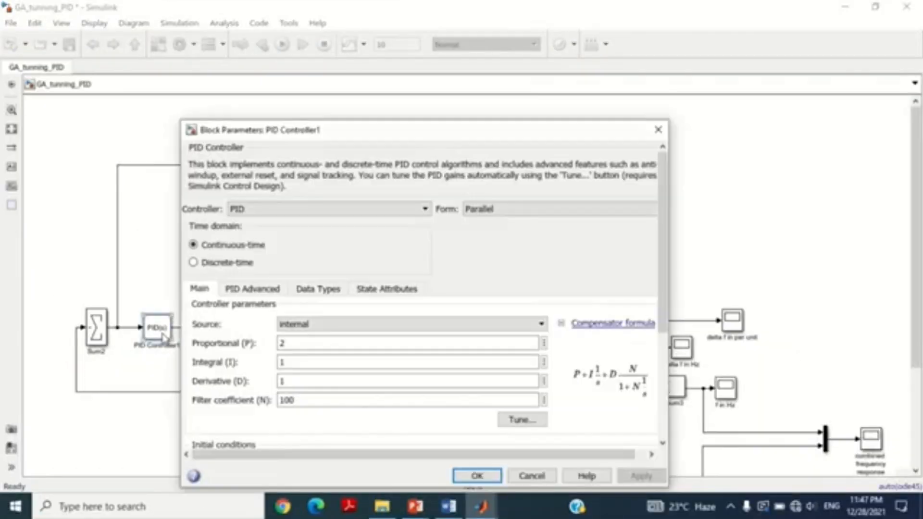
drag(288, 136, 324, 61)
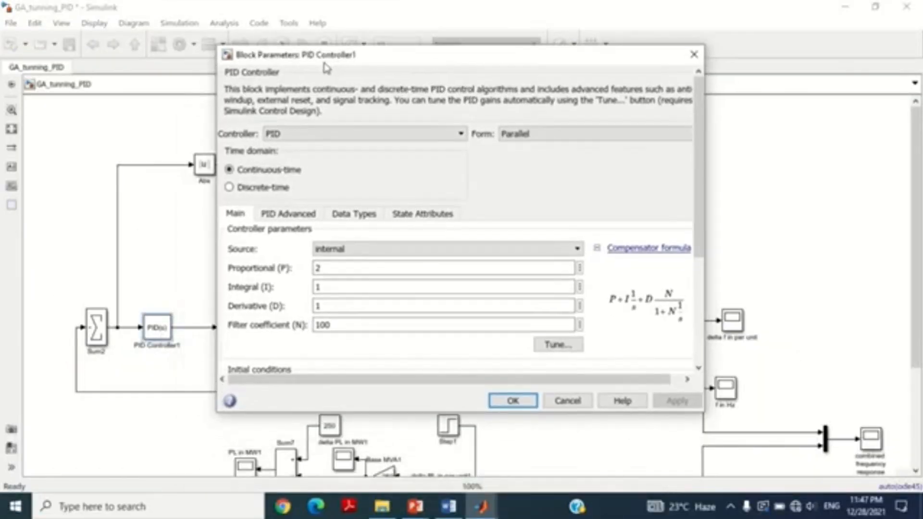
double_click(335, 270)
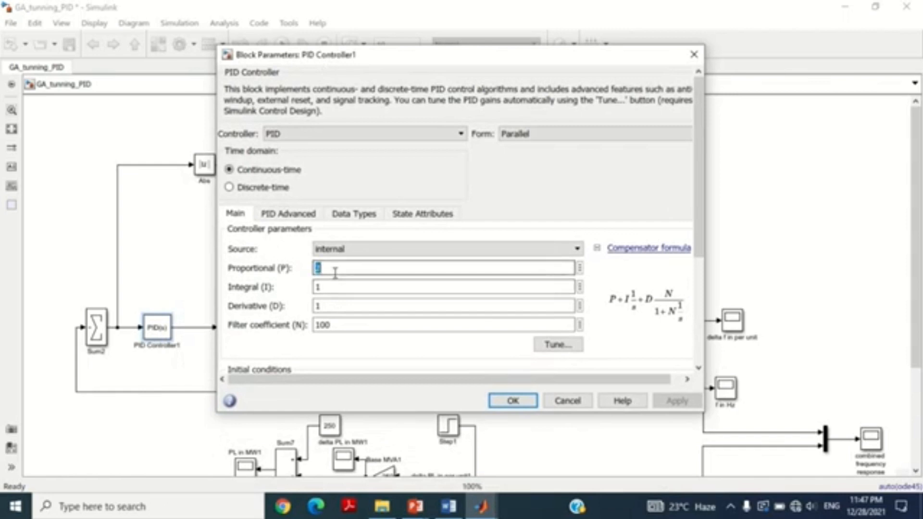
text(k(1)
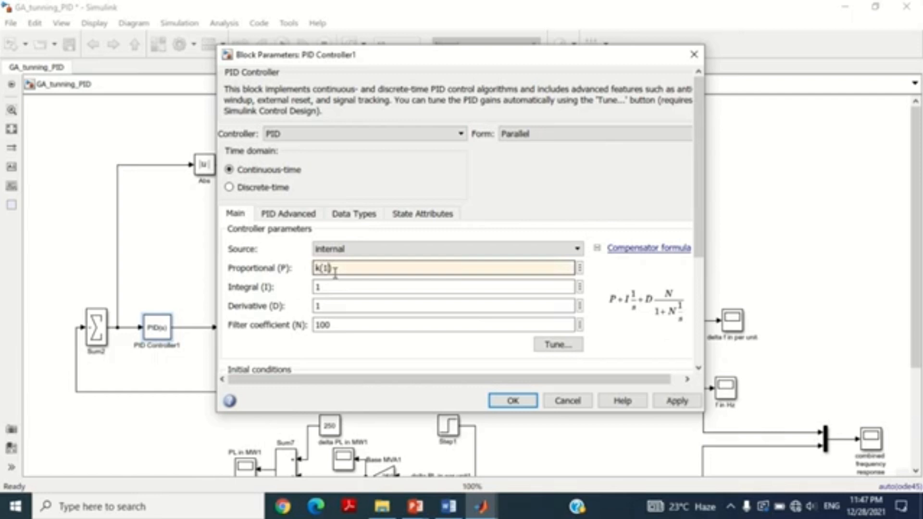
double_click(335, 287)
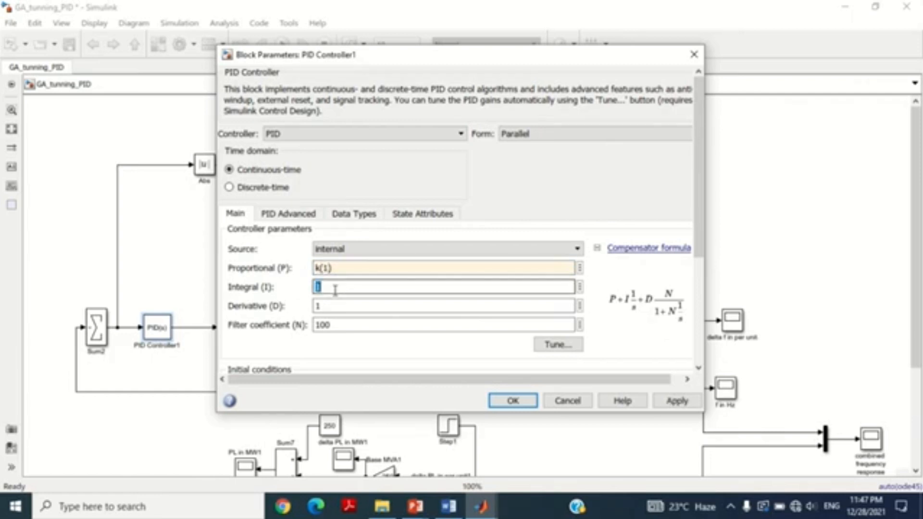
text(k(2))
double_click(342, 305)
text(k)
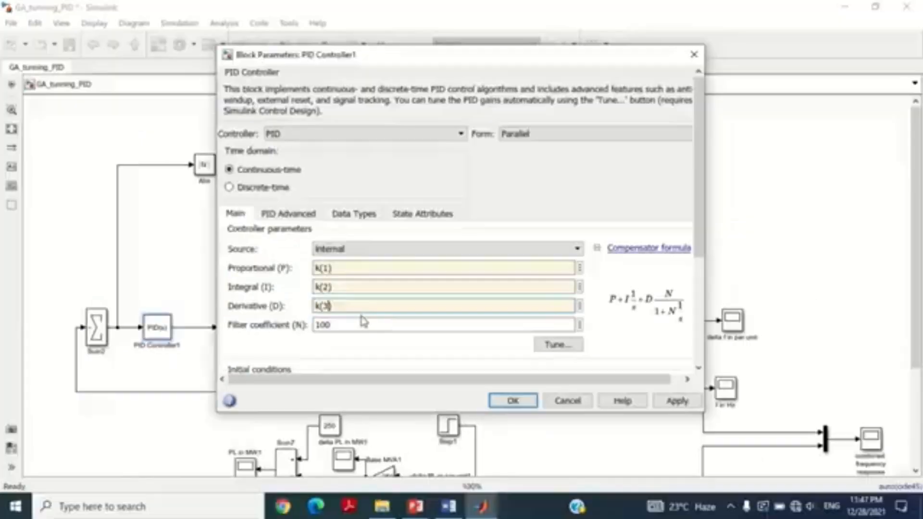
click(822, 426)
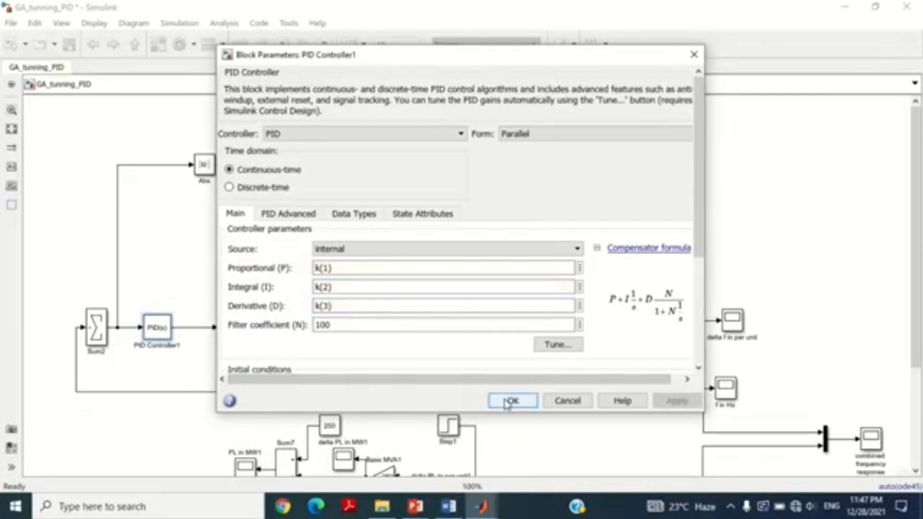
click(509, 401)
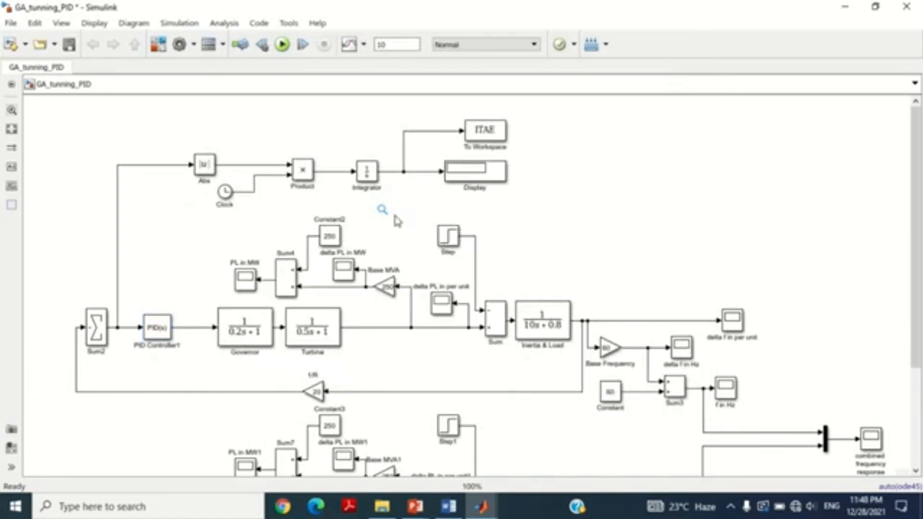
Step: Select the ode23s (stiff/Mod. Rosenbrock) solver in the model configuration parameters
click(177, 24)
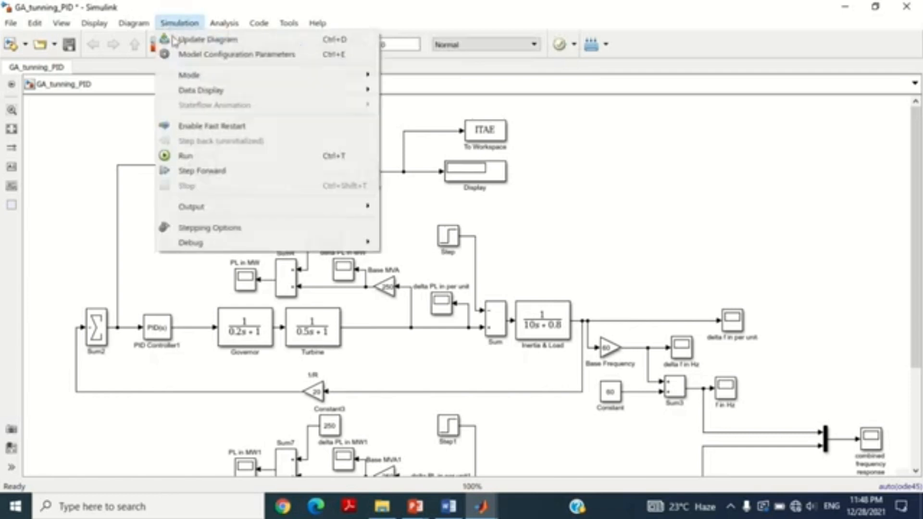
click(193, 55)
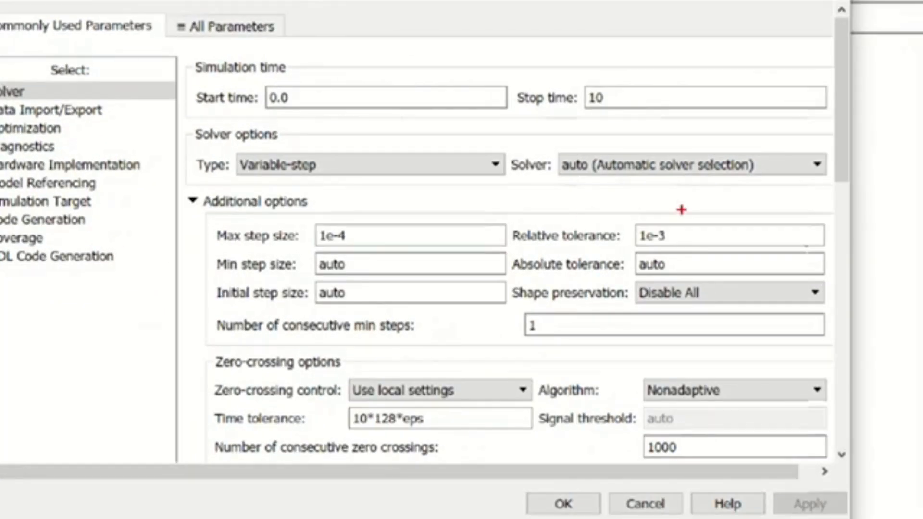
mouse_move(497, 143)
mouse_down()
mouse_move(677, 192)
mouse_move(831, 189)
mouse_up()
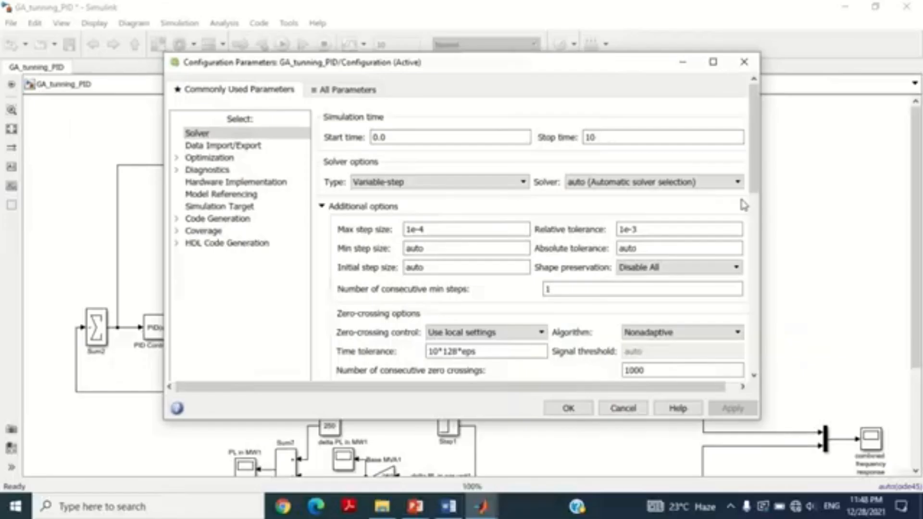
click(738, 182)
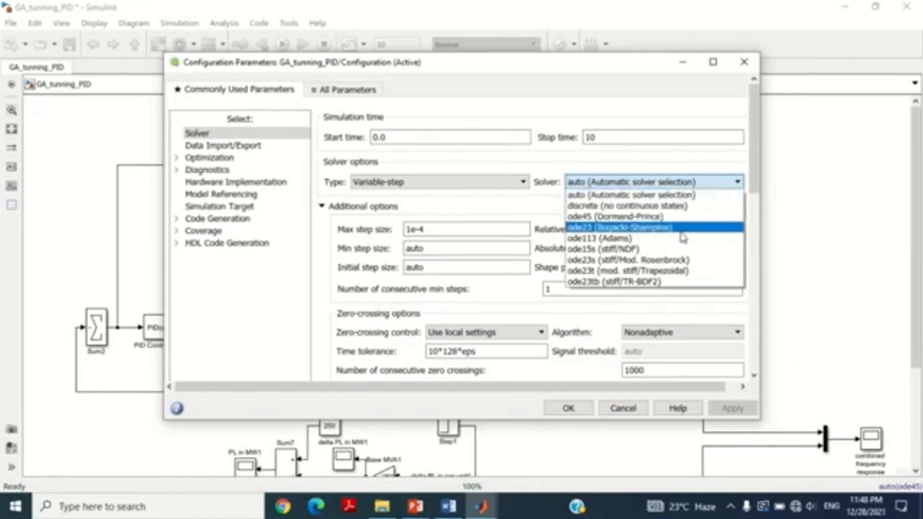
click(682, 261)
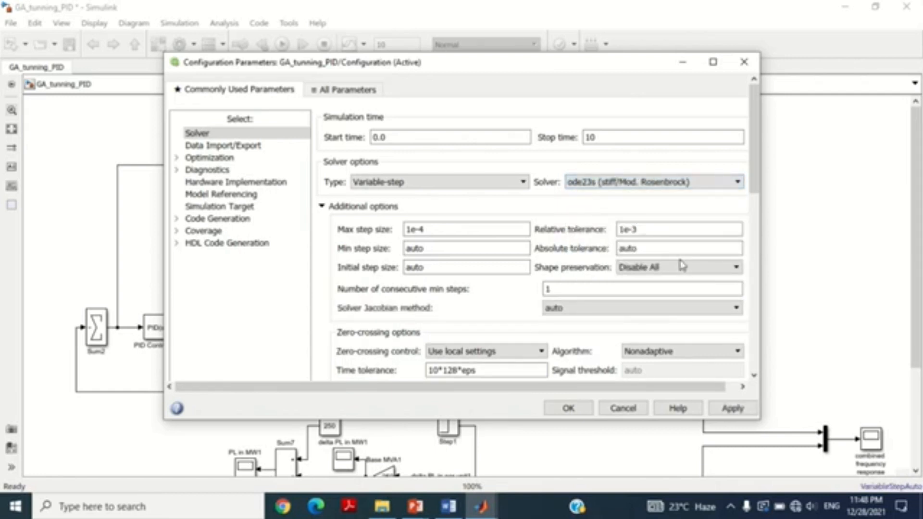
Step: Set the solver's max step size to auto
double_click(463, 233)
text(auto)
key(BackSpace)
key(BackSpace)
key(BackSpace)
double_click(436, 246)
key(ctrl+c)
click(435, 230)
key(ctrl+v)
Step: Set the solver's relative tolerance to 1000000 and apply the model configuration
double_click(643, 229)
text(1)
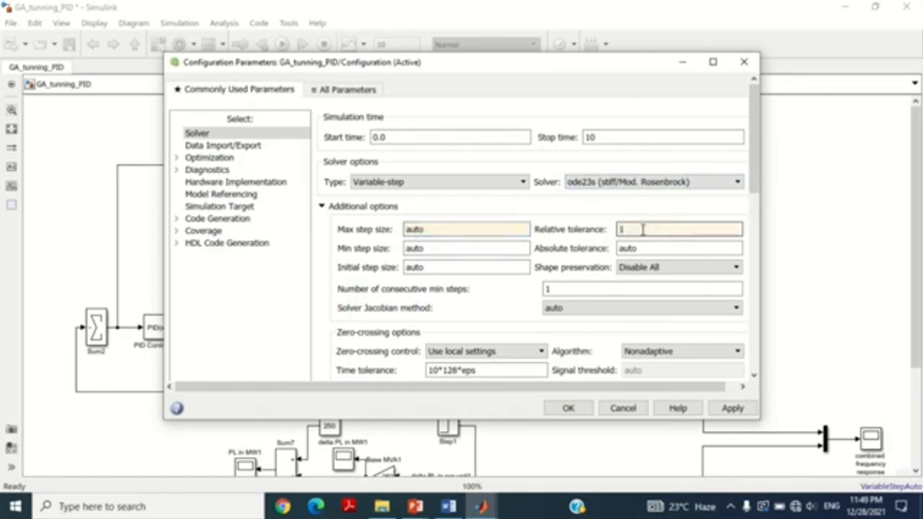
text(000000)
key(ctrl+1)
click(653, 318)
mouse_move(470, 91)
mouse_down()
mouse_move(585, 136)
mouse_move(802, 140)
mouse_up()
mouse_move(465, 158)
mouse_down()
mouse_move(505, 206)
mouse_move(798, 208)
mouse_up()
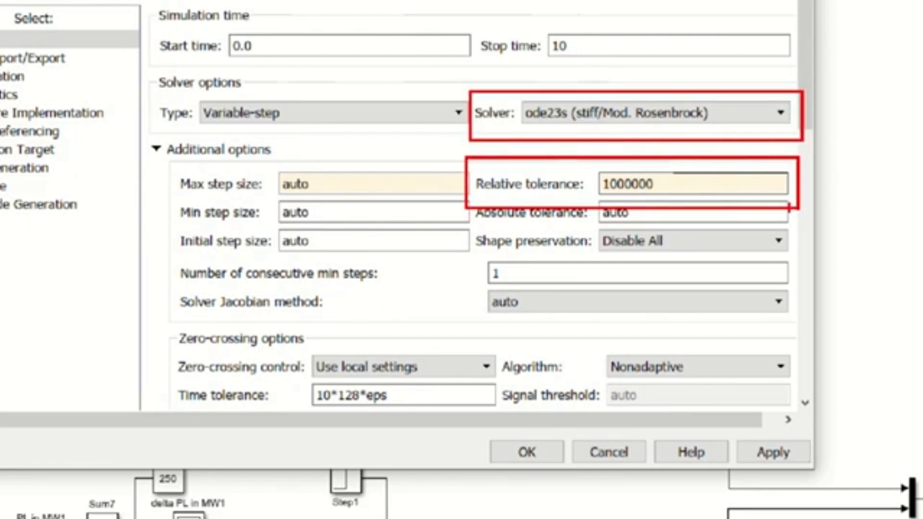
key(Escape)
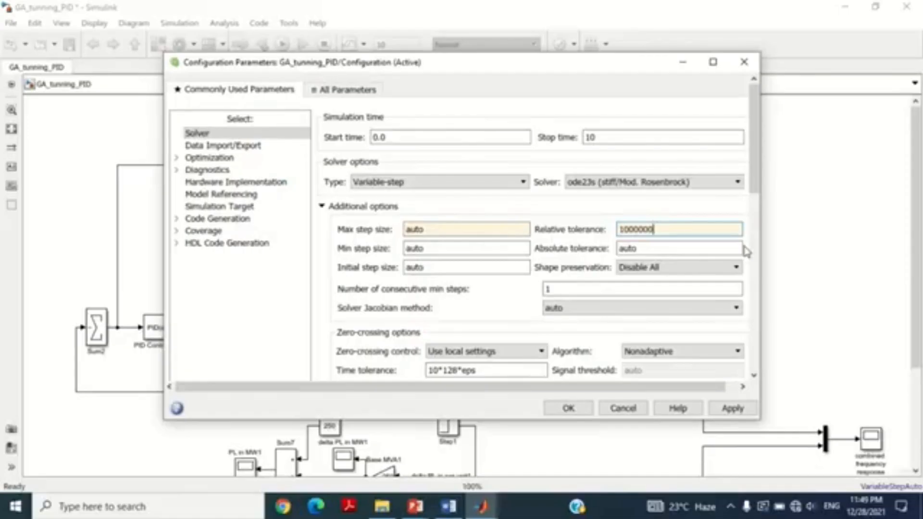
click(732, 408)
click(569, 408)
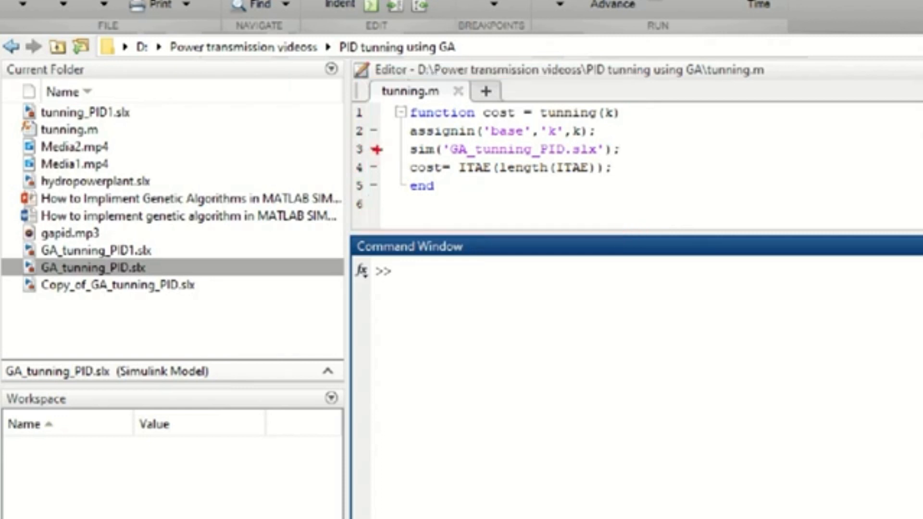
mouse_move(387, 100)
mouse_down()
mouse_move(483, 125)
mouse_move(630, 125)
mouse_up()
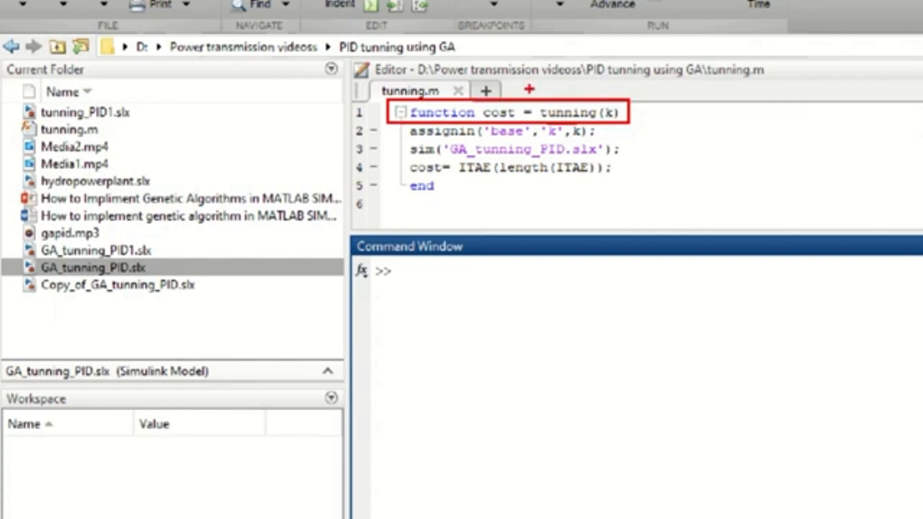
drag(527, 92, 598, 123)
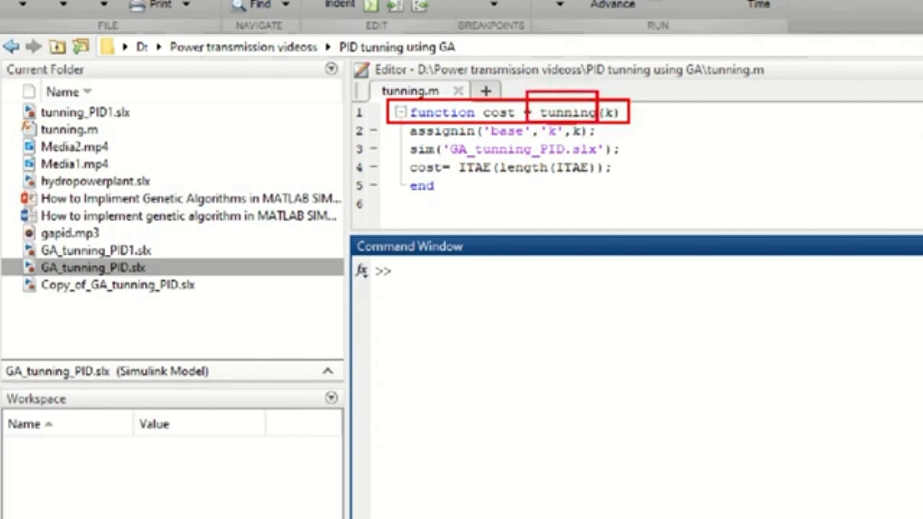
drag(369, 79, 430, 102)
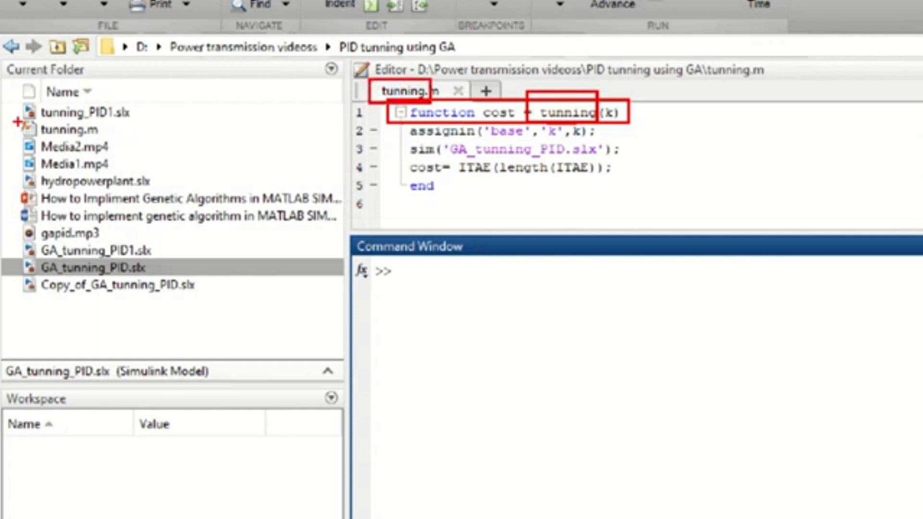
drag(16, 118, 87, 140)
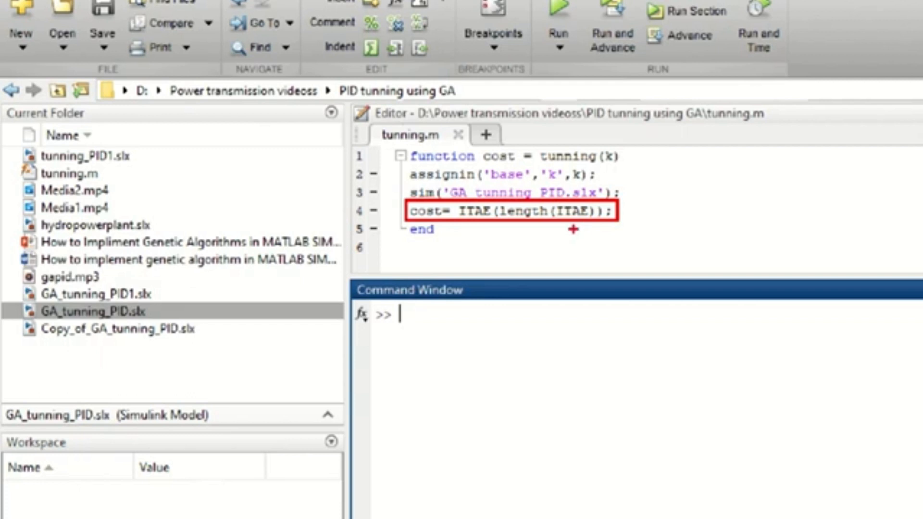
drag(492, 200, 555, 225)
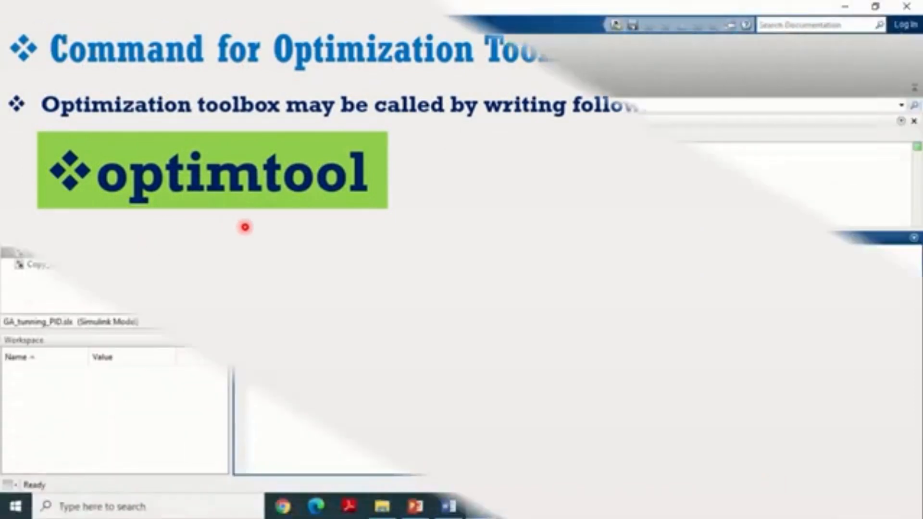
Step: Launch the Optimization Tool with the optimtool command, dismiss its notice and maximize its window
text(optimto)
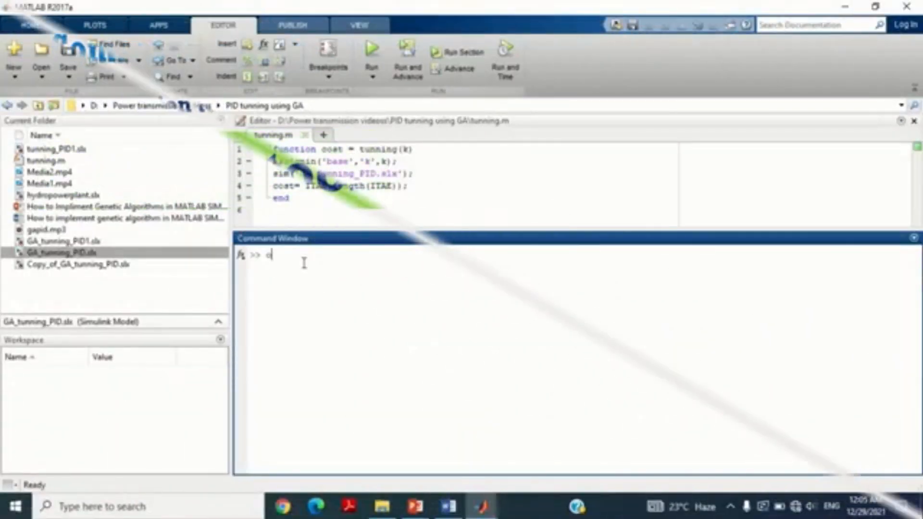
text(ol)
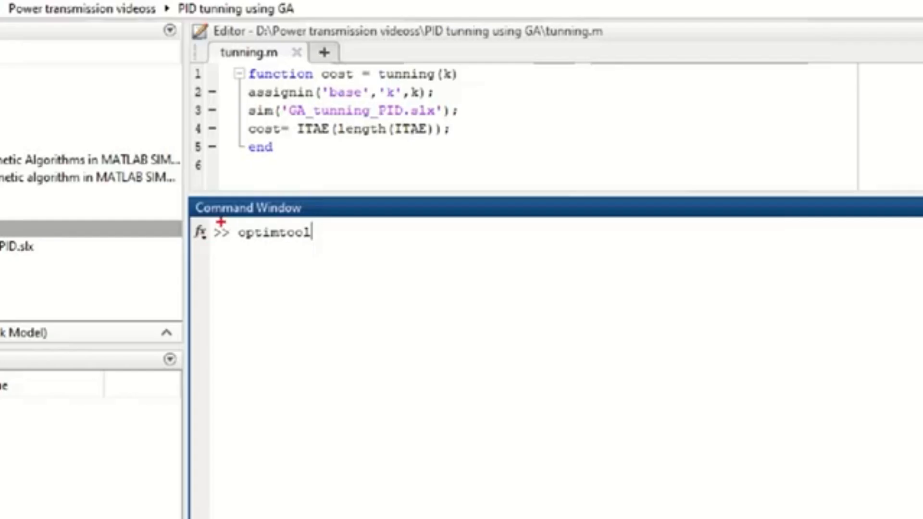
drag(221, 222, 333, 255)
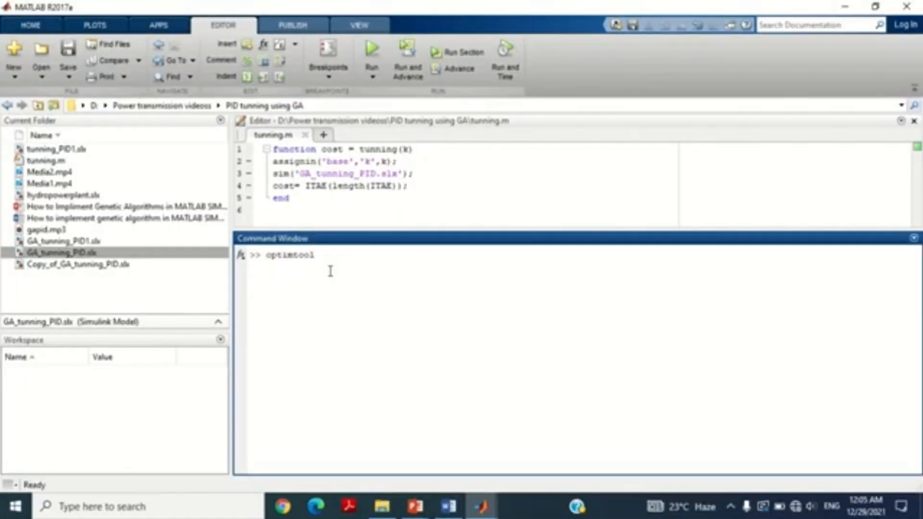
key(Return)
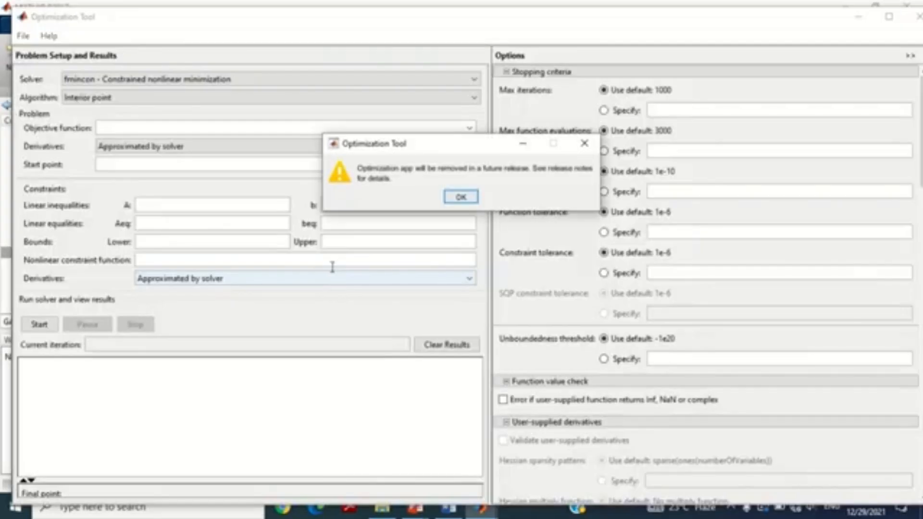
click(460, 198)
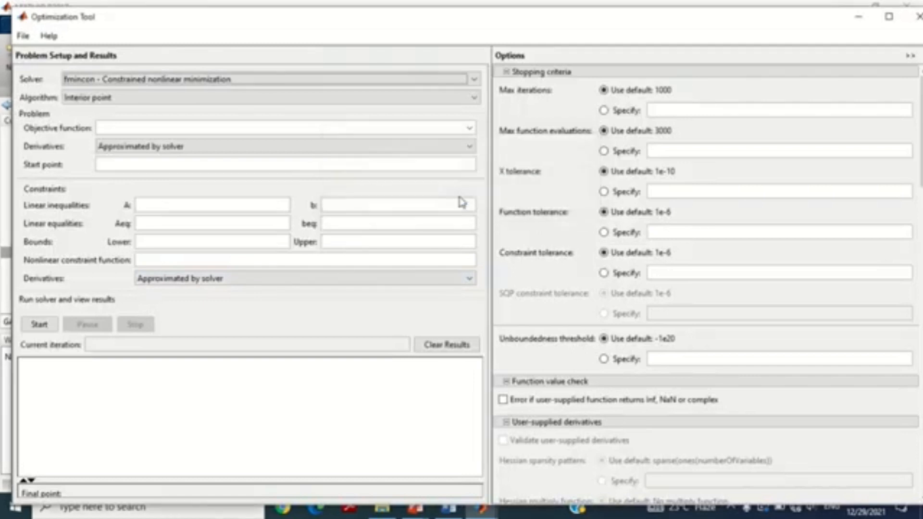
click(889, 17)
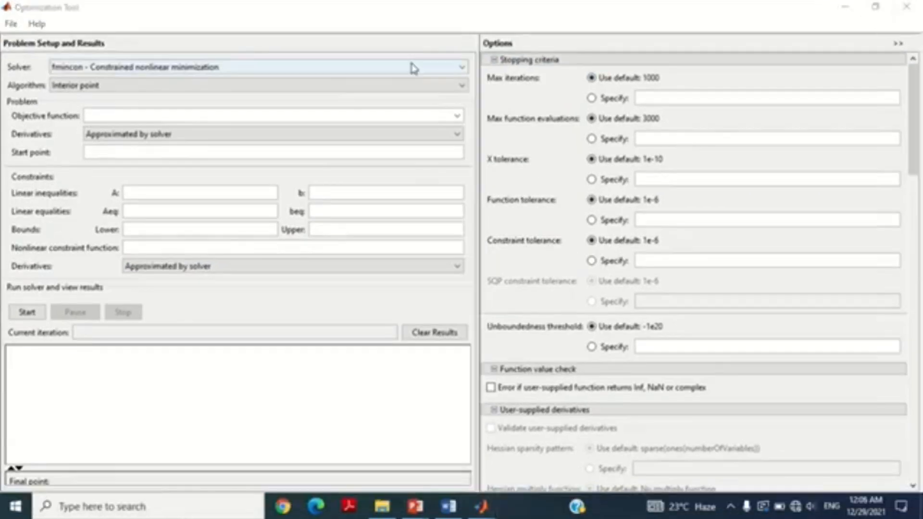
Step: Choose ga - Genetic Algorithm as the optimization solver
click(447, 67)
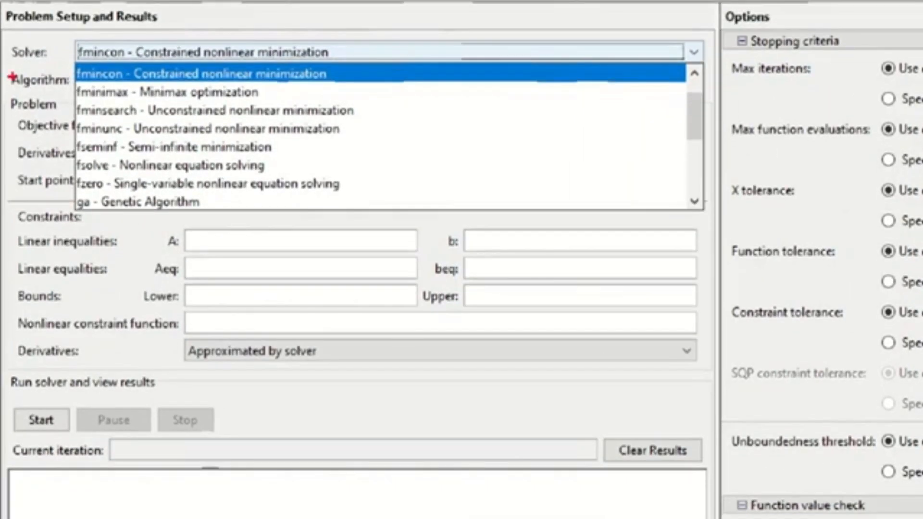
mouse_move(71, 42)
mouse_down()
mouse_move(180, 166)
mouse_move(365, 224)
mouse_move(403, 222)
mouse_move(402, 212)
mouse_up()
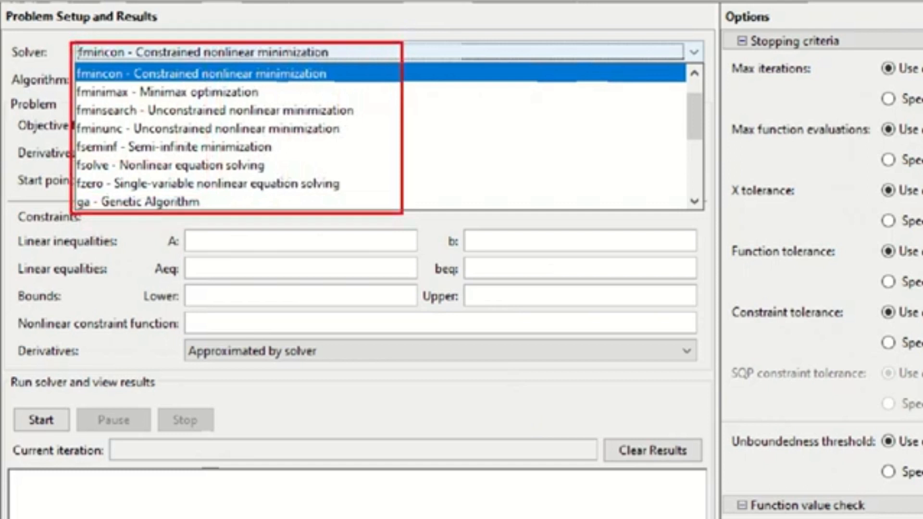
drag(66, 194, 207, 212)
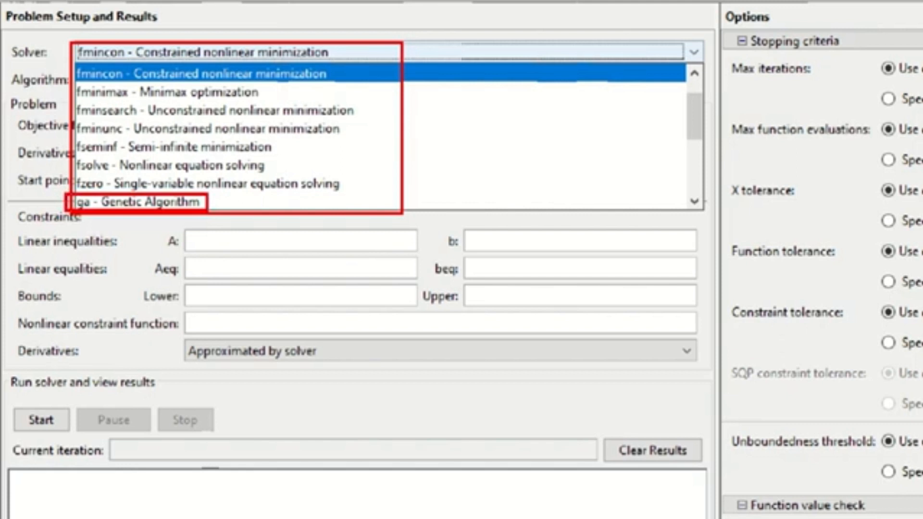
key(Escape)
click(175, 66)
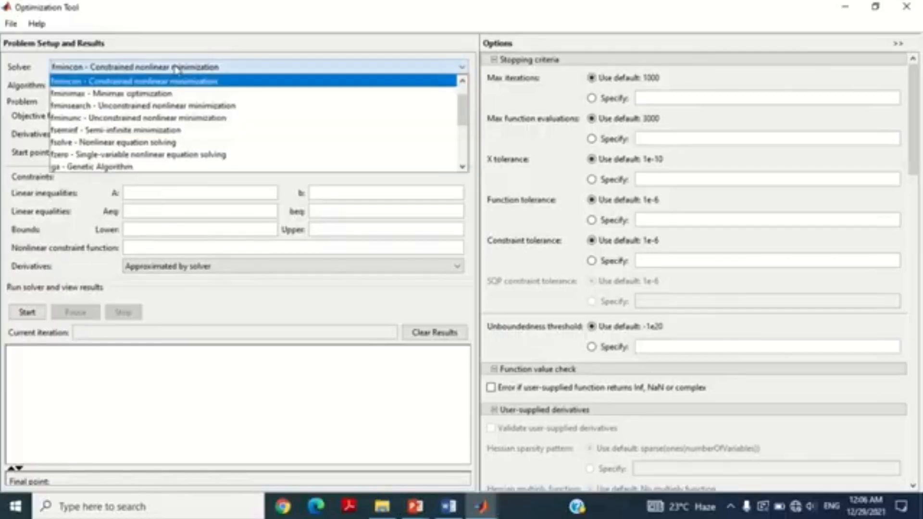
click(112, 168)
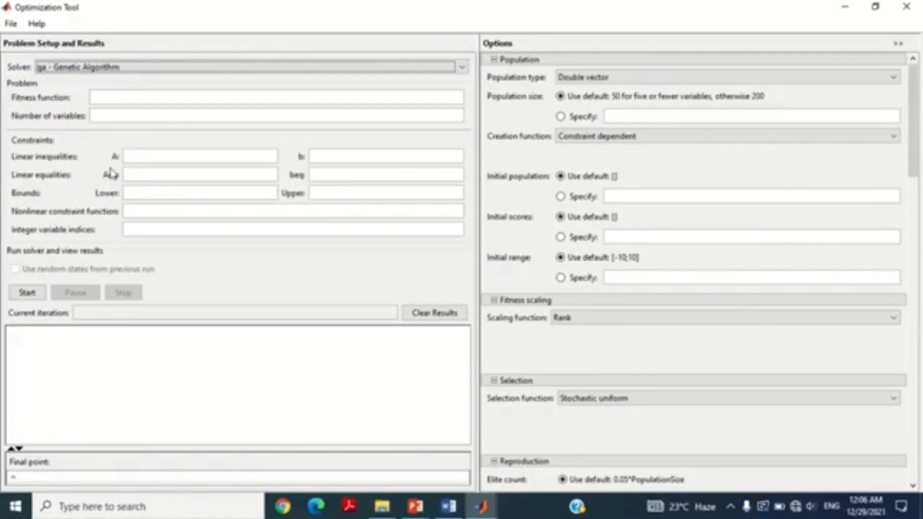
key(ctrl+1)
click(2, 108)
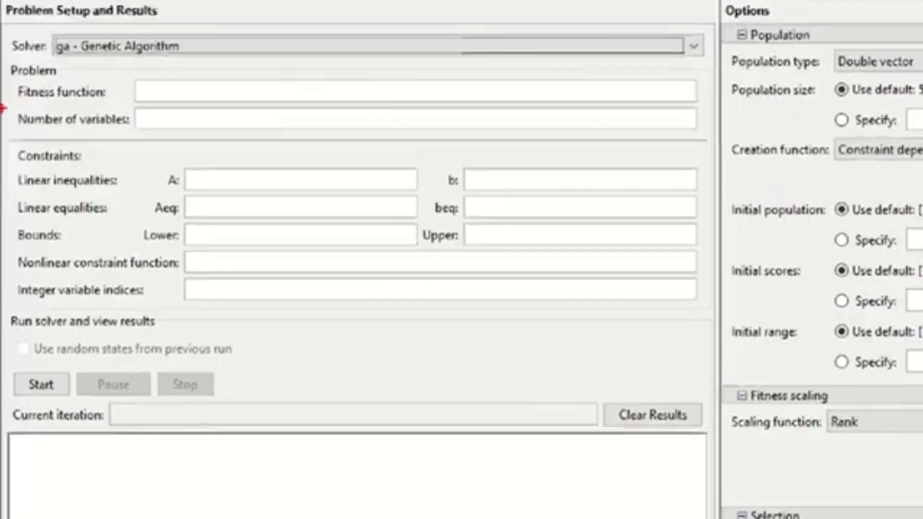
drag(13, 81, 100, 92)
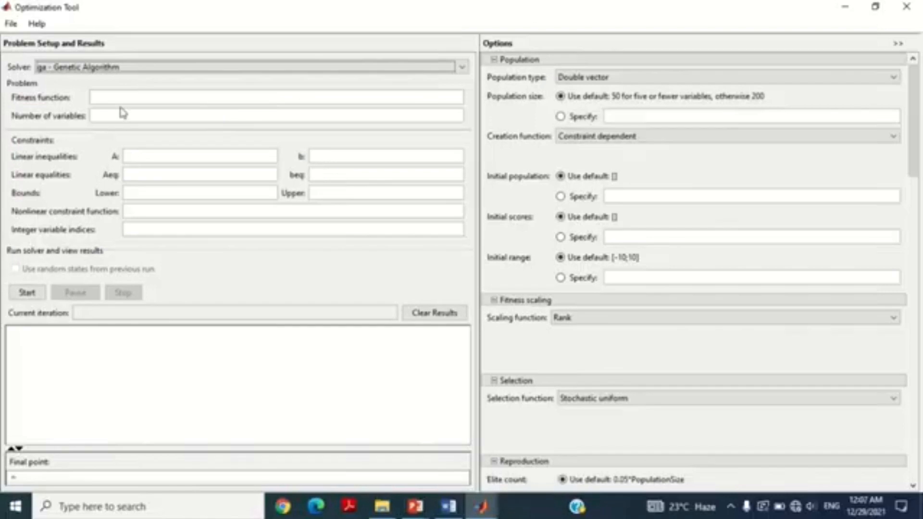
click(173, 92)
text(@fun)
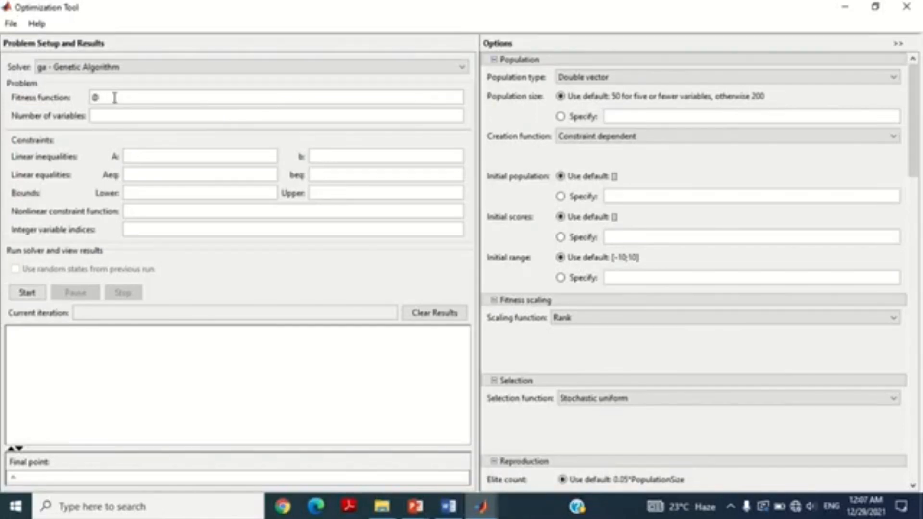
text(ning)
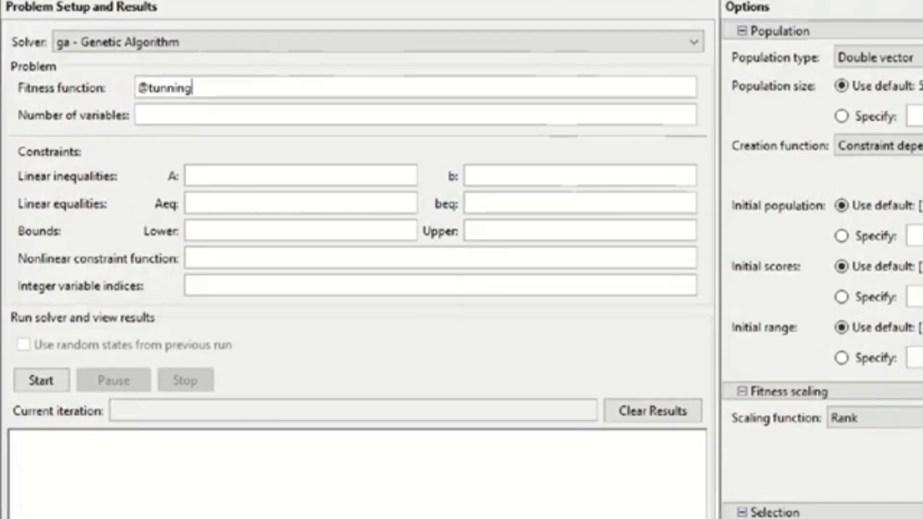
click(68, 108)
drag(12, 73, 191, 99)
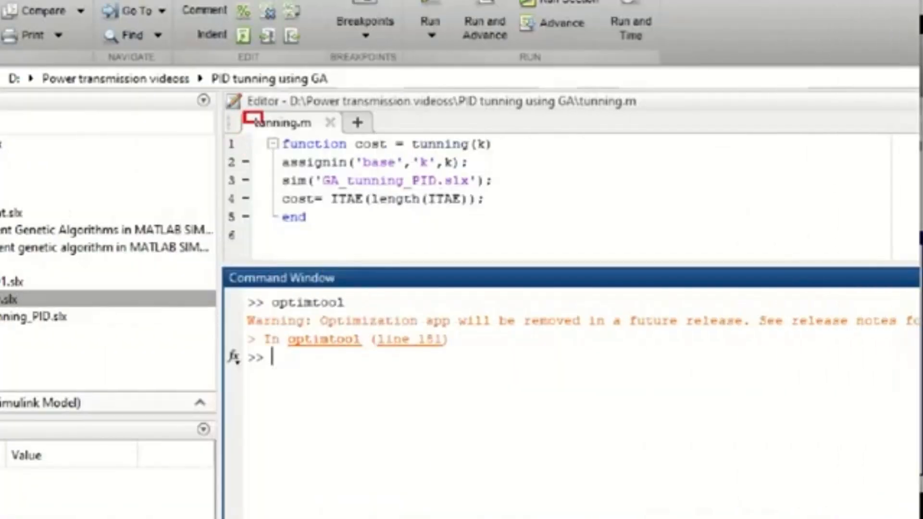
drag(263, 124, 298, 132)
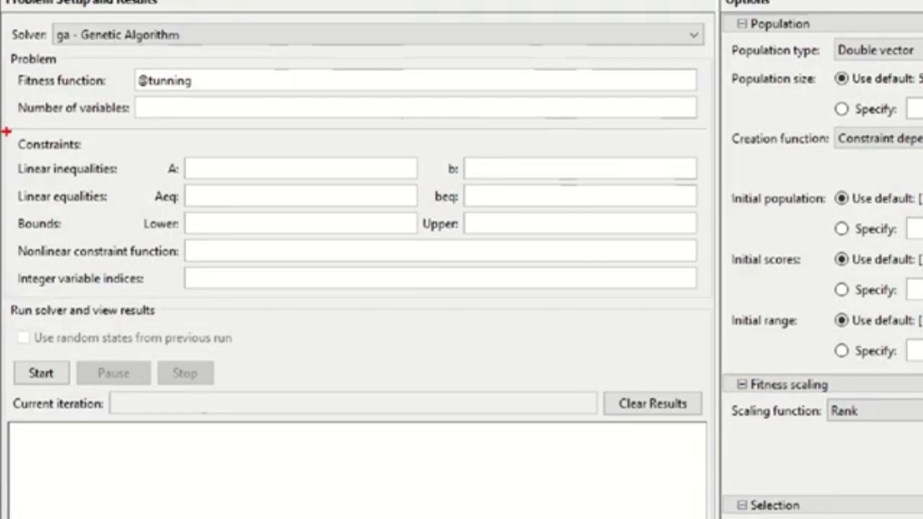
Step: Set the number of variables for the genetic algorithm problem to 3
drag(7, 94, 167, 123)
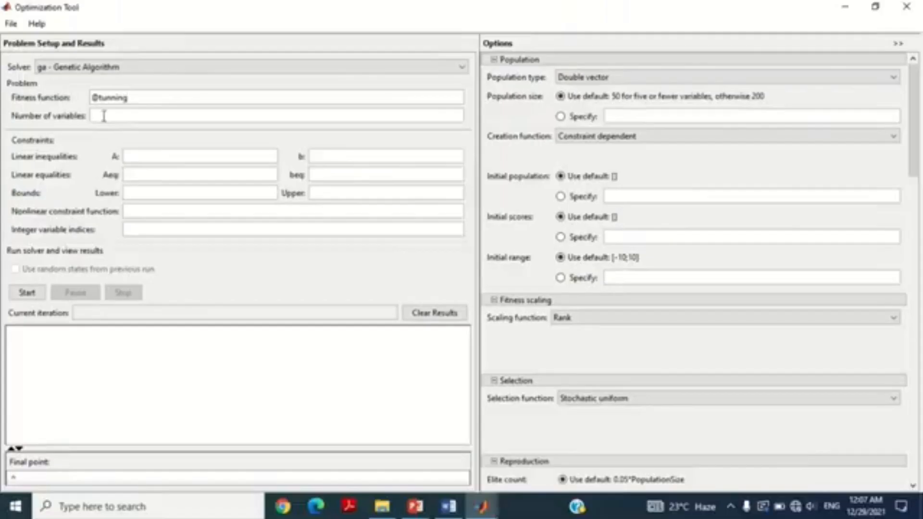
click(157, 108)
text(1)
key(BackSpace)
text(3)
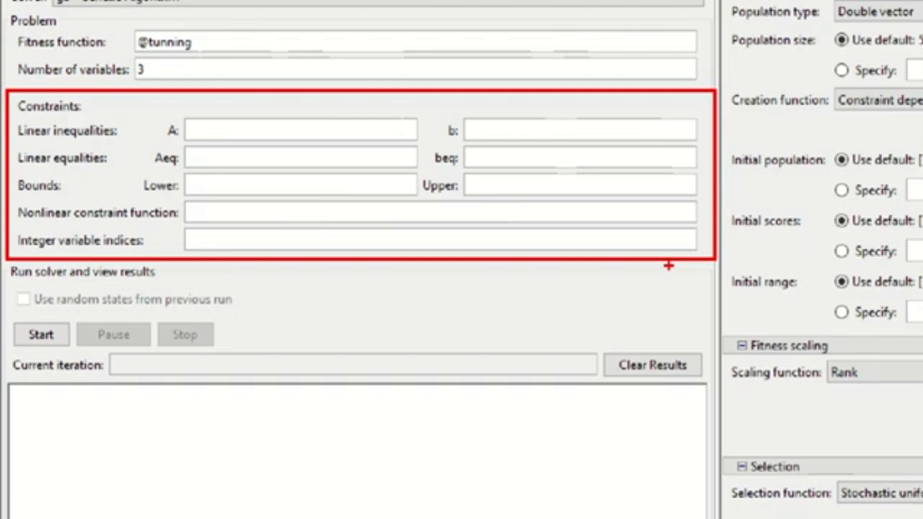
mouse_move(1, 168)
mouse_down()
mouse_move(171, 216)
mouse_move(705, 201)
mouse_up()
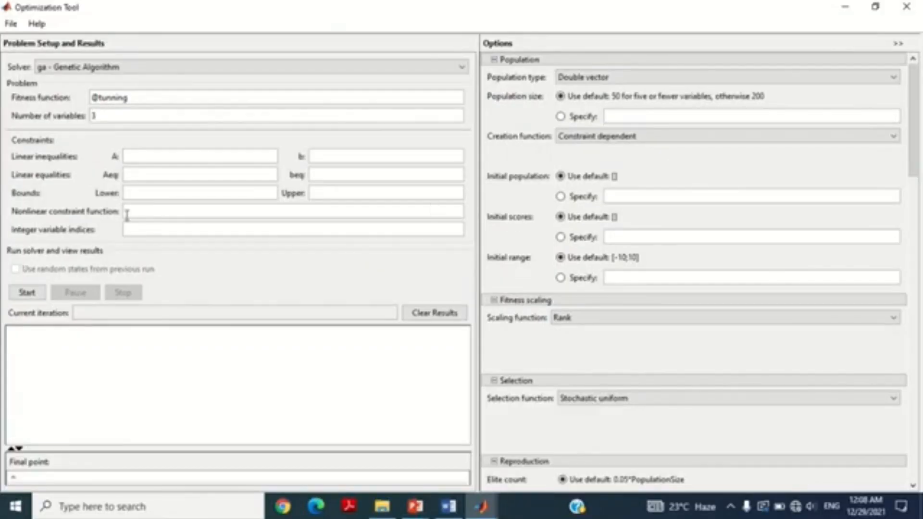
click(208, 183)
text([0 0 0])
click(330, 189)
text([1000 1000 1)
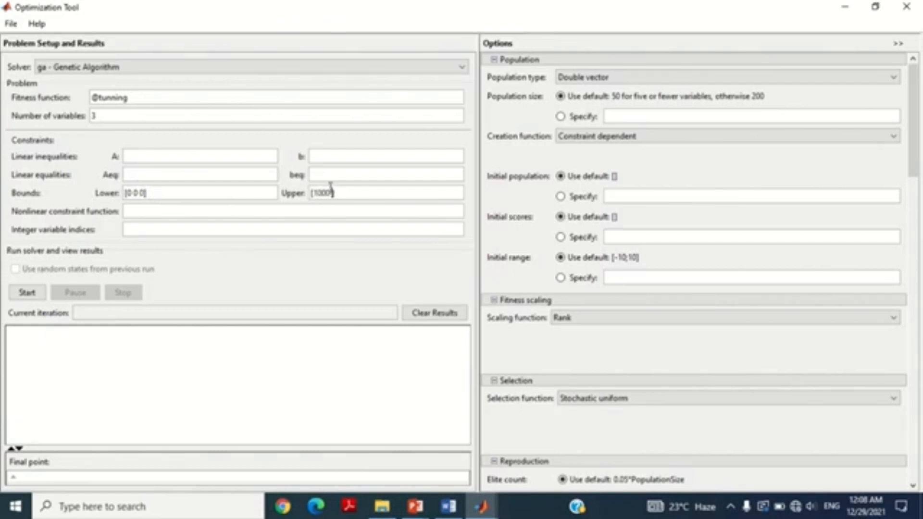
text(000)
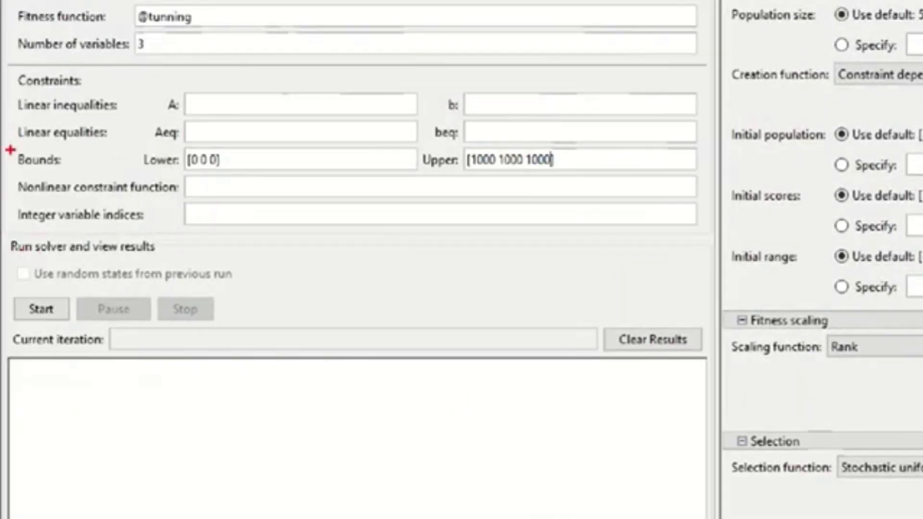
mouse_move(10, 140)
mouse_down()
mouse_move(455, 177)
mouse_move(571, 178)
mouse_up()
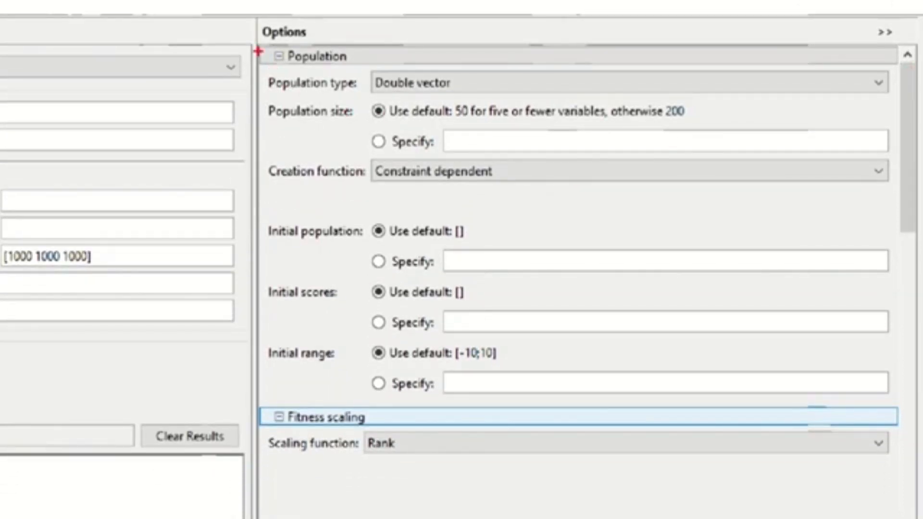
Step: Keep Double vector as the population type and set the population creation function to Uniform
drag(255, 35, 365, 69)
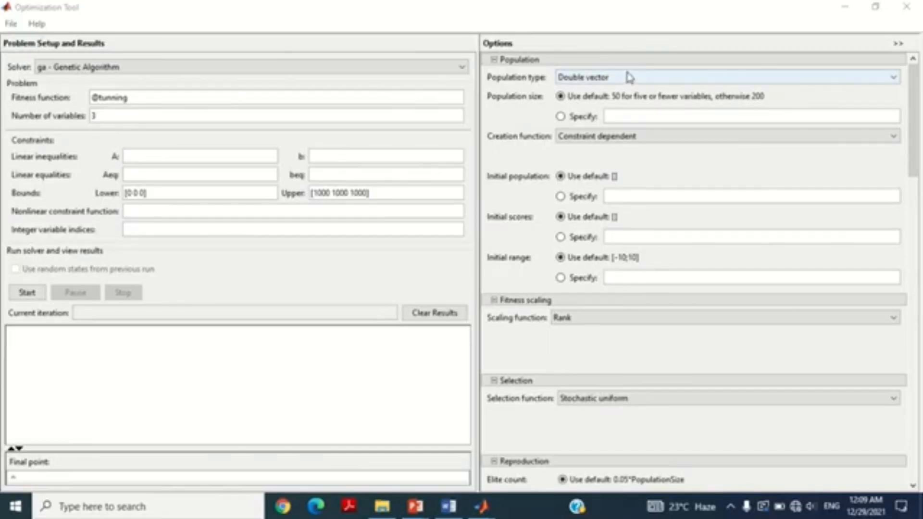
click(484, 82)
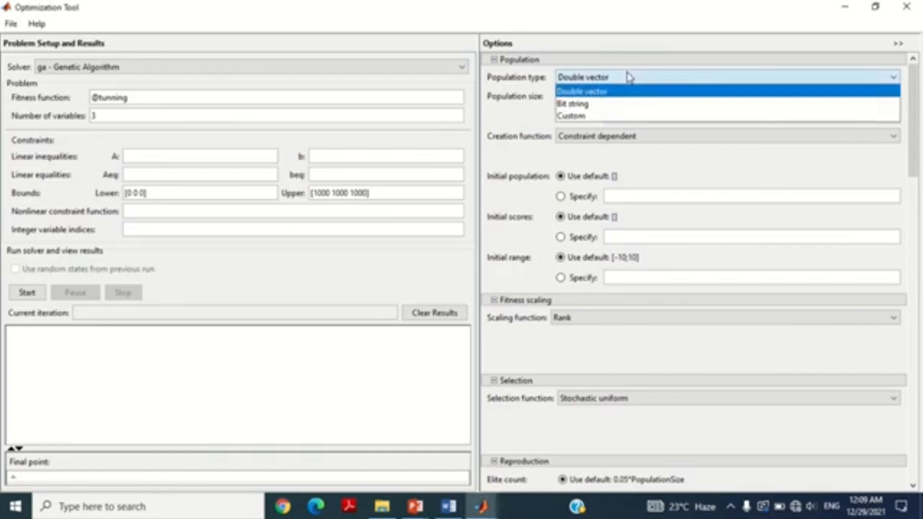
click(545, 83)
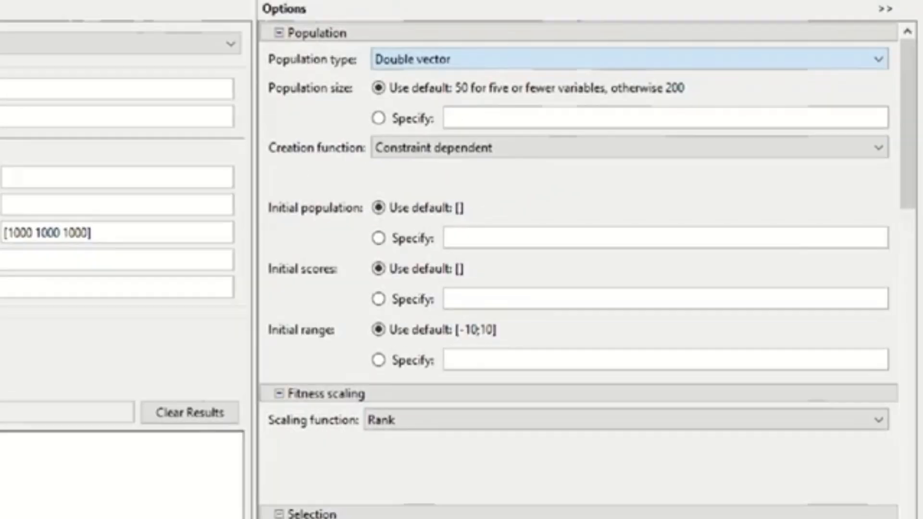
mouse_move(264, 44)
mouse_down()
mouse_move(276, 72)
mouse_move(482, 121)
mouse_up()
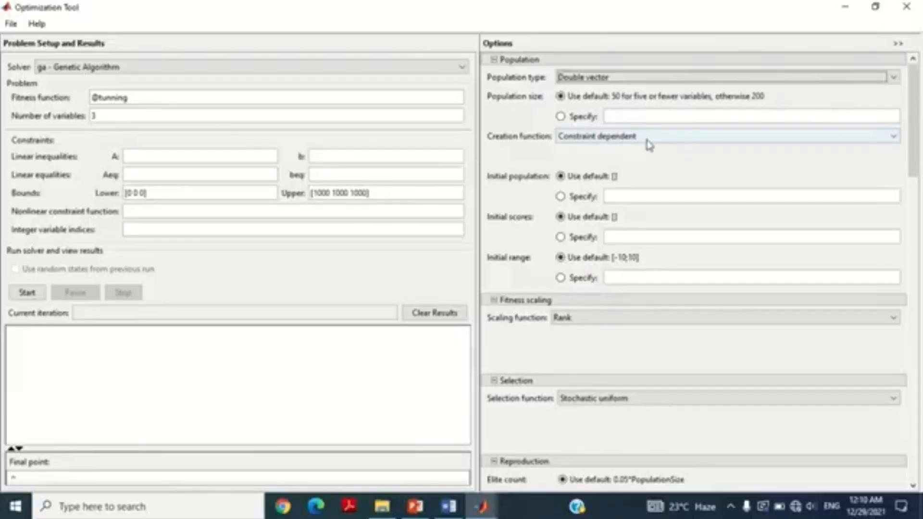
click(503, 150)
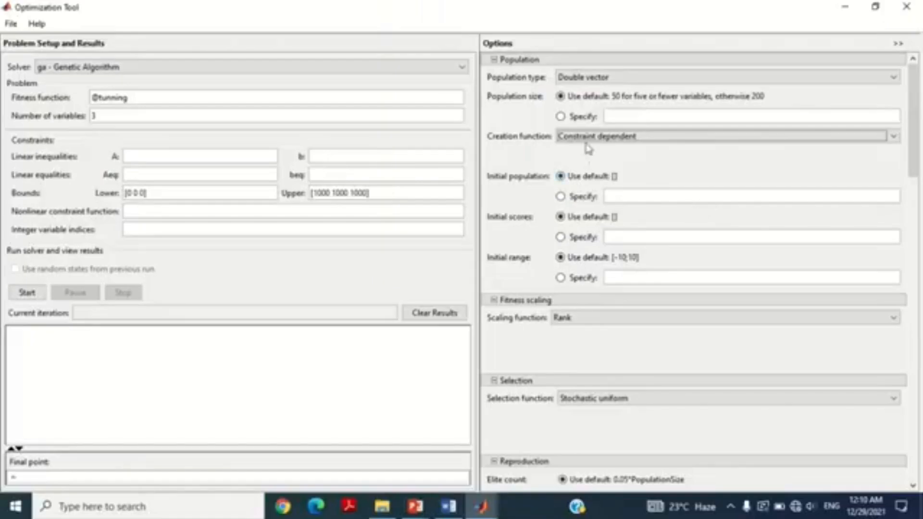
click(415, 134)
click(415, 166)
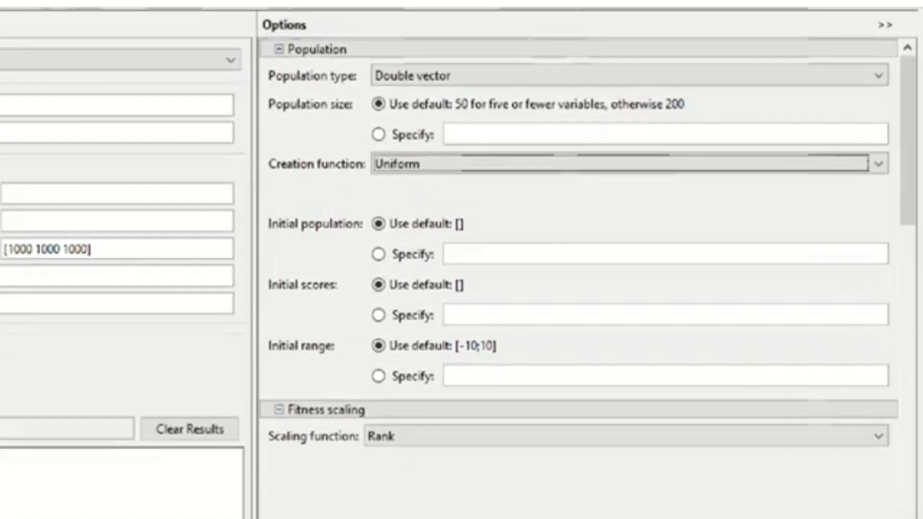
mouse_move(257, 215)
mouse_down()
mouse_move(364, 280)
mouse_move(627, 394)
mouse_up()
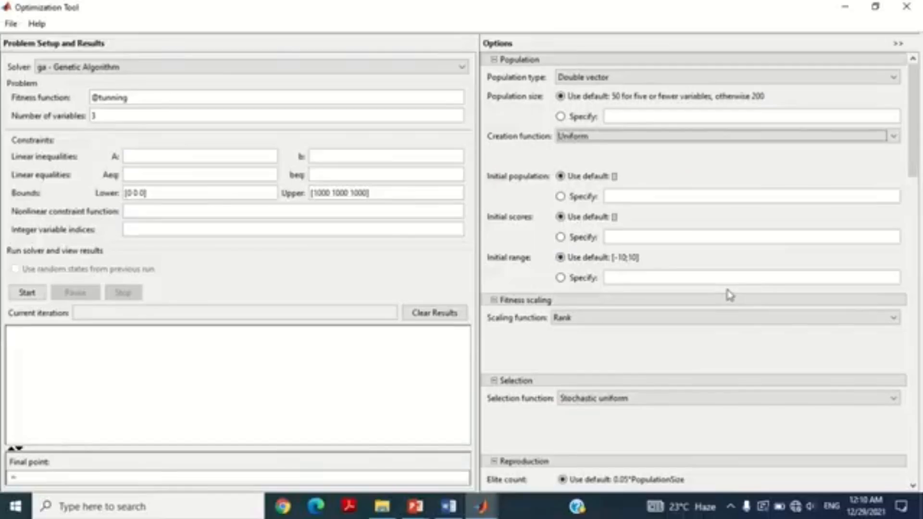
Step: Review the available fitness scaling functions for the genetic algorithm, keeping Rank
drag(915, 139, 921, 187)
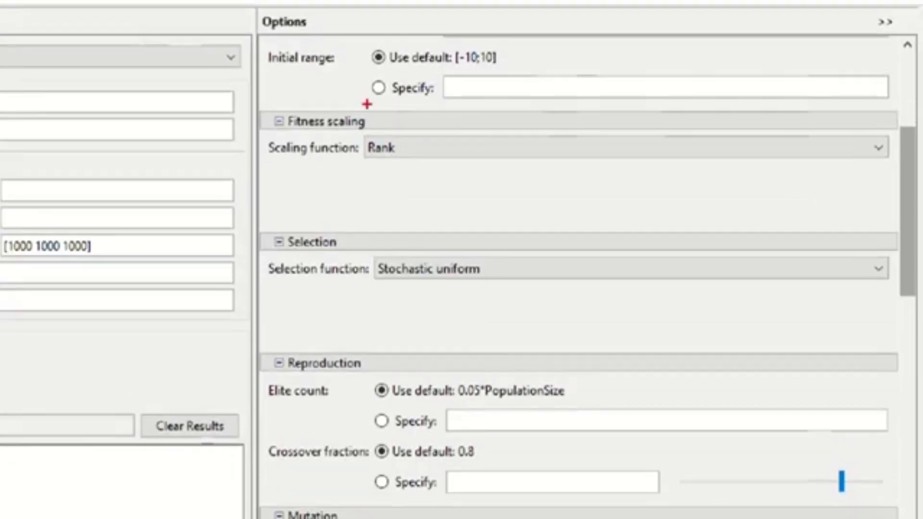
drag(262, 103, 370, 136)
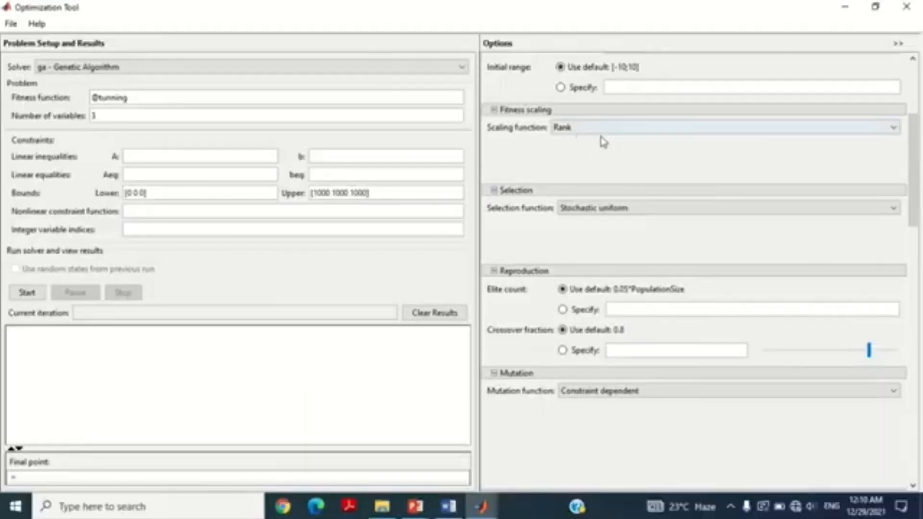
click(439, 150)
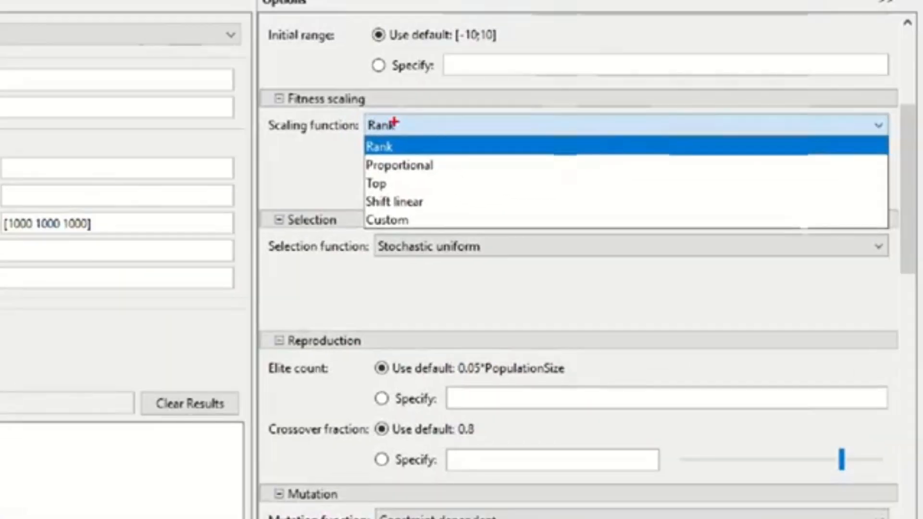
drag(360, 116, 450, 226)
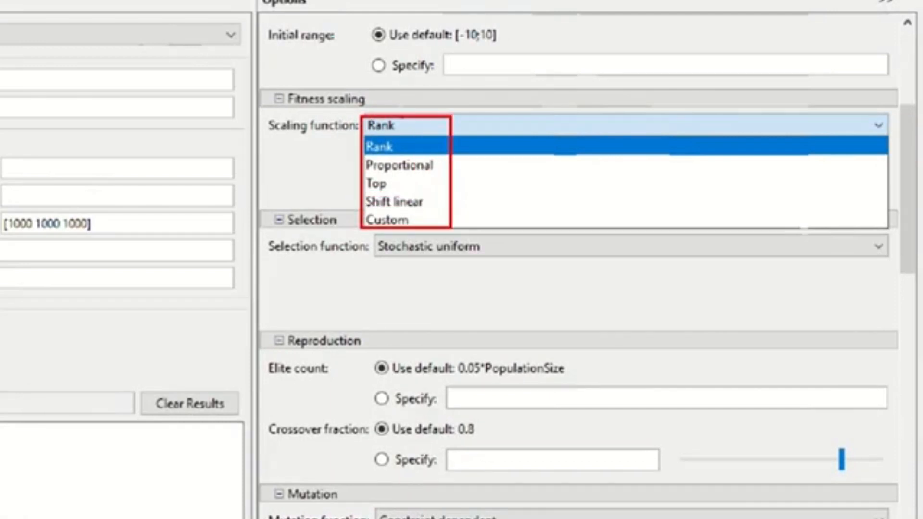
key(Escape)
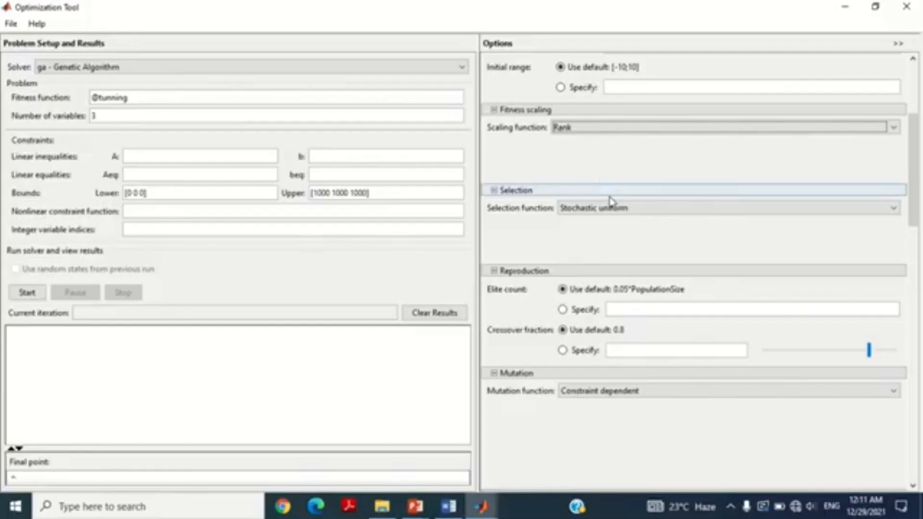
Step: Set the genetic algorithm's selection function to Tournament
drag(913, 185, 918, 200)
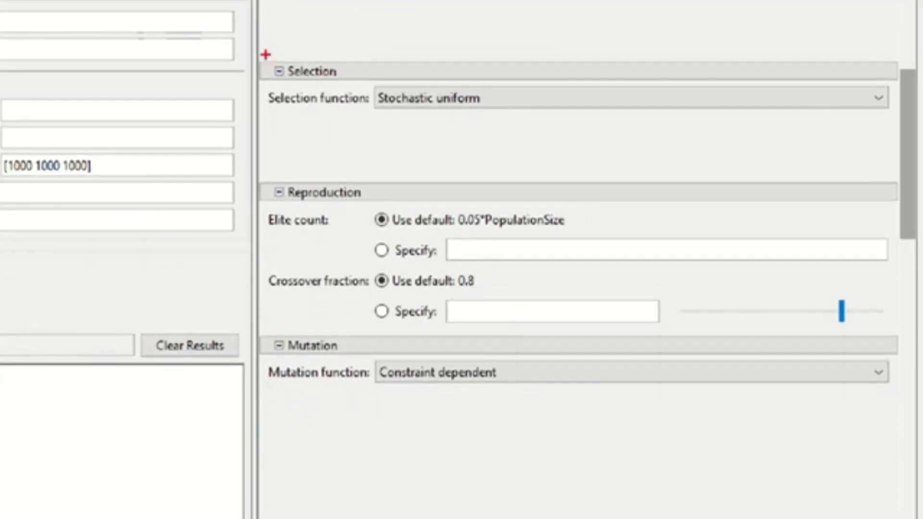
drag(484, 120, 534, 140)
drag(339, 85, 345, 82)
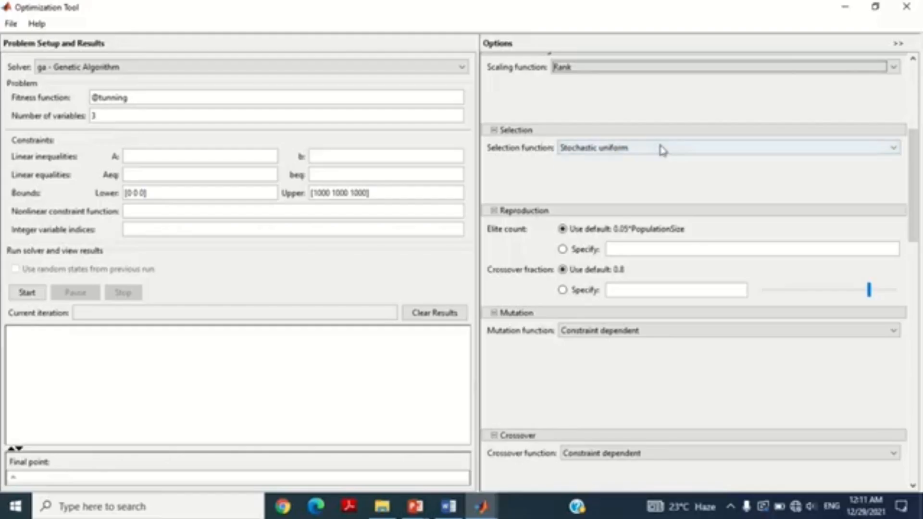
click(529, 97)
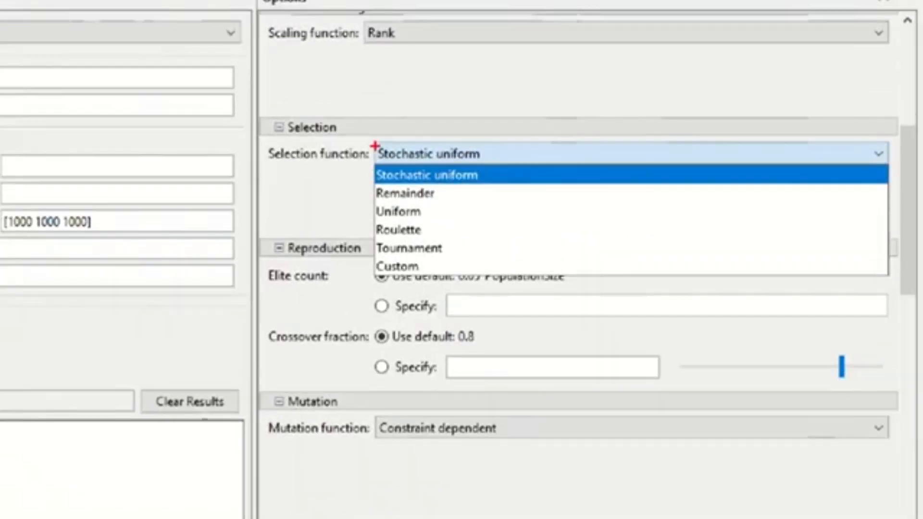
drag(504, 134, 542, 202)
mouse_move(409, 206)
mouse_down()
mouse_move(473, 276)
mouse_move(498, 274)
mouse_up()
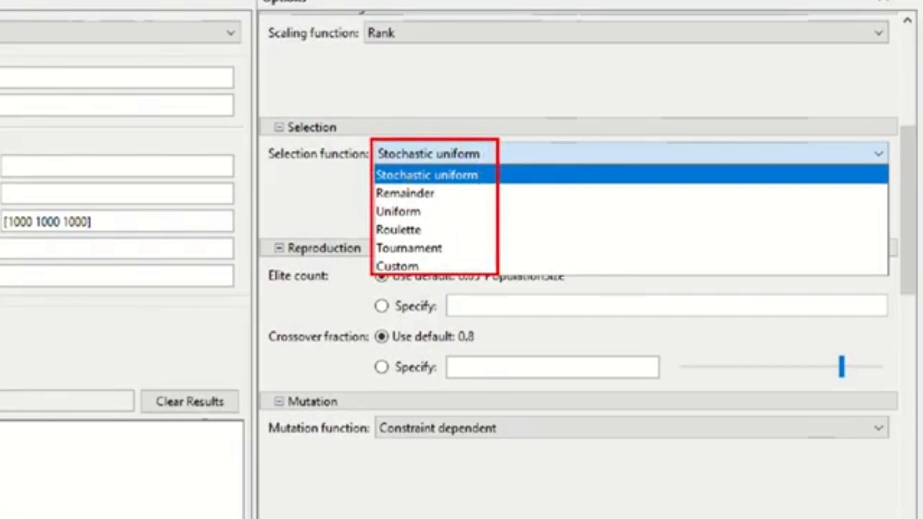
mouse_move(370, 236)
mouse_down()
mouse_move(416, 264)
mouse_move(451, 257)
mouse_up()
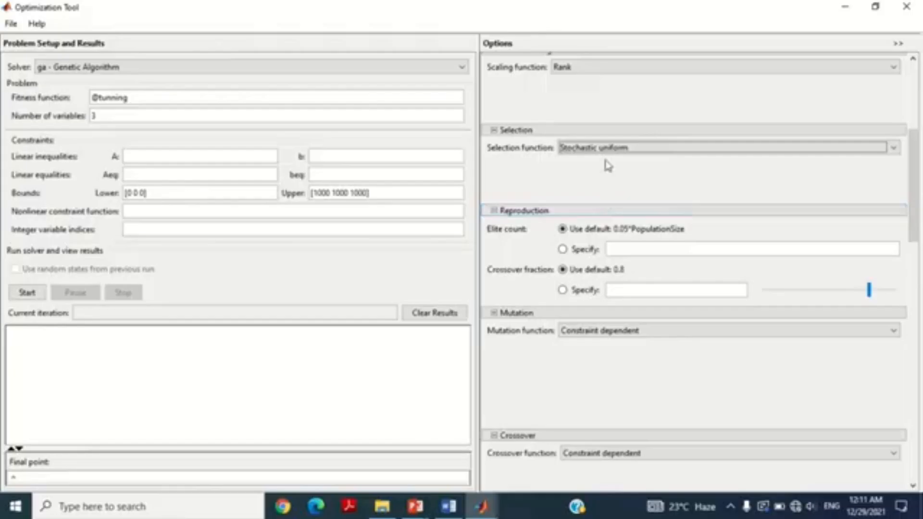
click(446, 155)
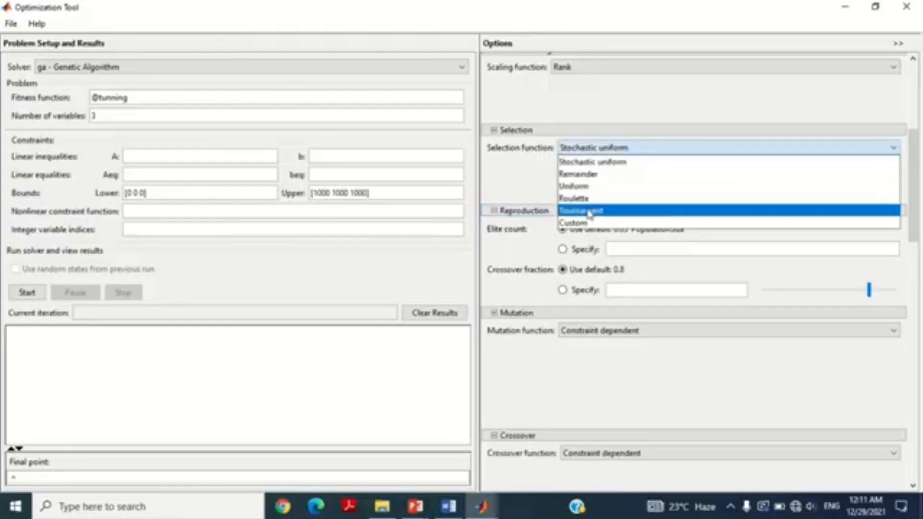
click(424, 247)
Step: Set the genetic algorithm's mutation function to Adaptive feasible
mouse_move(913, 156)
mouse_down()
mouse_move(921, 182)
mouse_move(920, 166)
mouse_up()
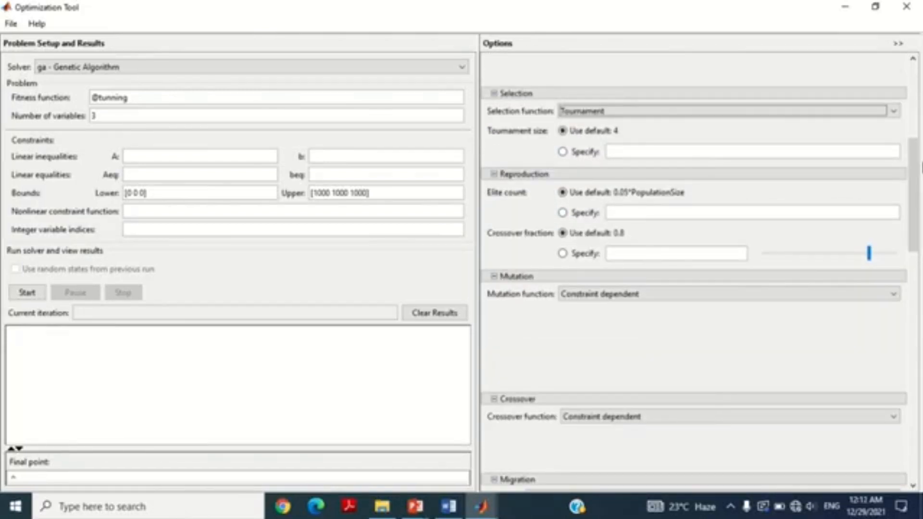
drag(922, 155, 922, 193)
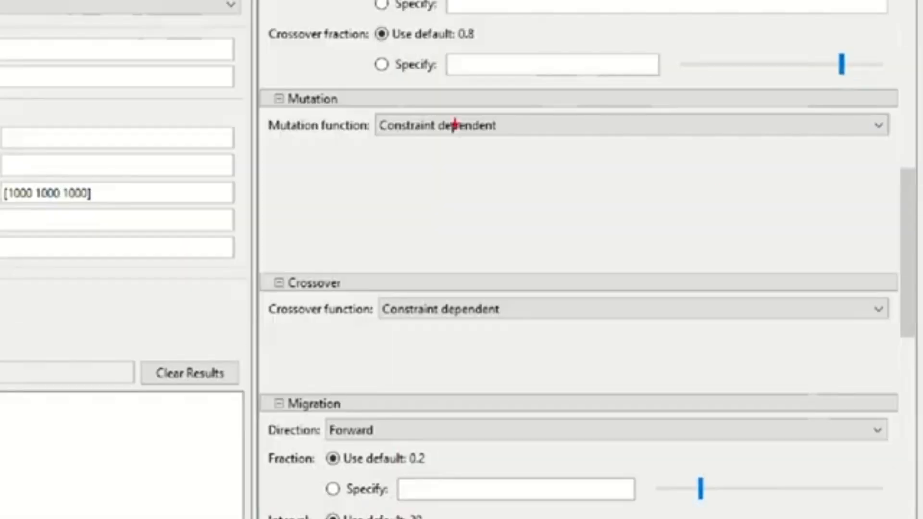
drag(261, 86, 352, 111)
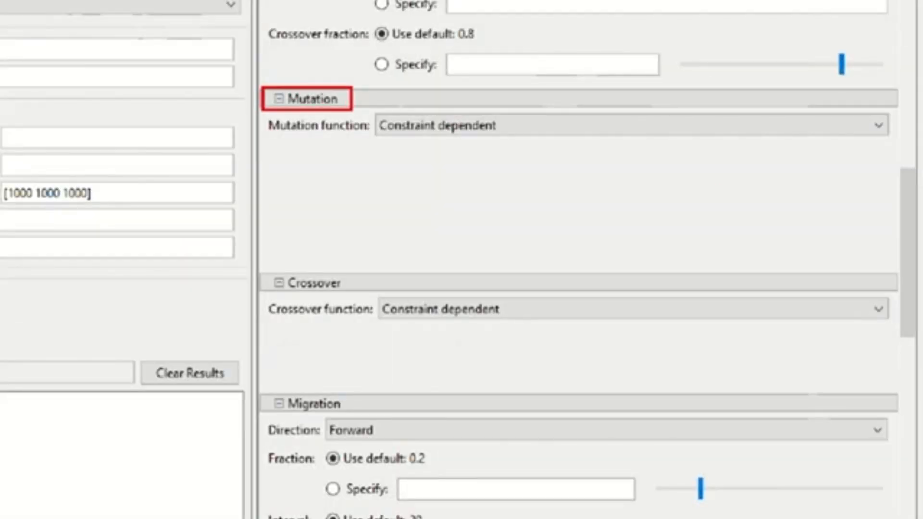
click(769, 125)
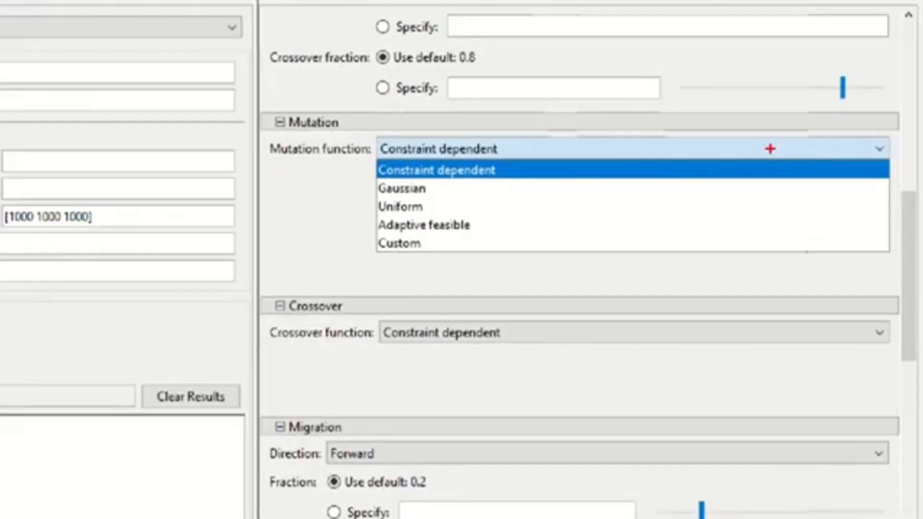
drag(374, 134, 496, 253)
drag(365, 214, 489, 235)
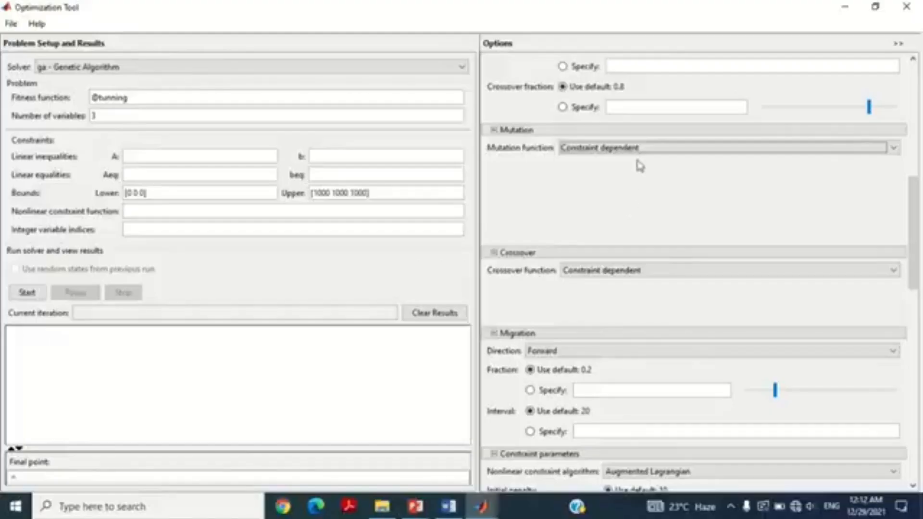
click(497, 149)
click(442, 224)
Step: Set the genetic algorithm's crossover function to Arithmetic
scroll(607, 205, down, 4)
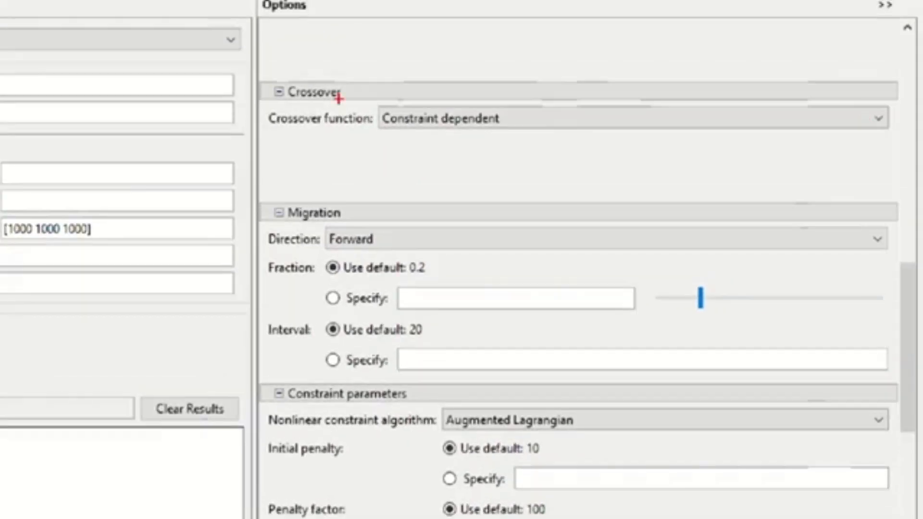
drag(265, 72, 354, 106)
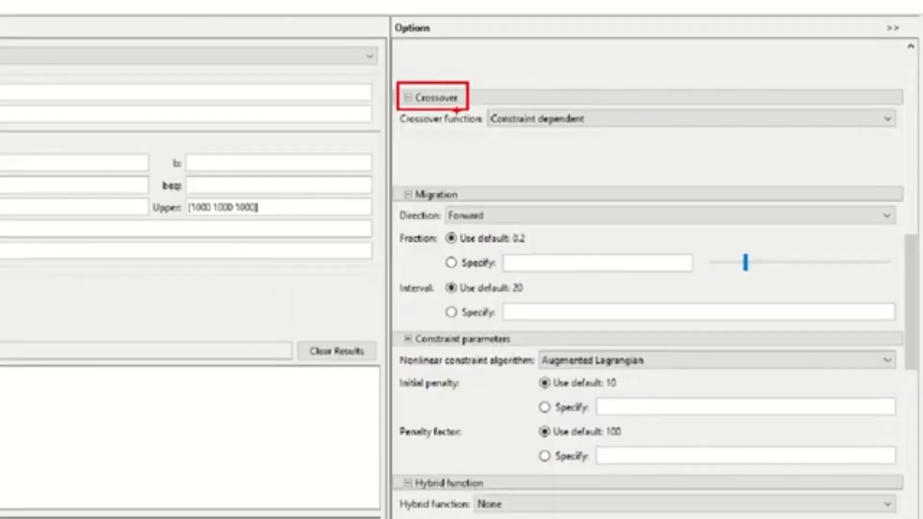
click(451, 118)
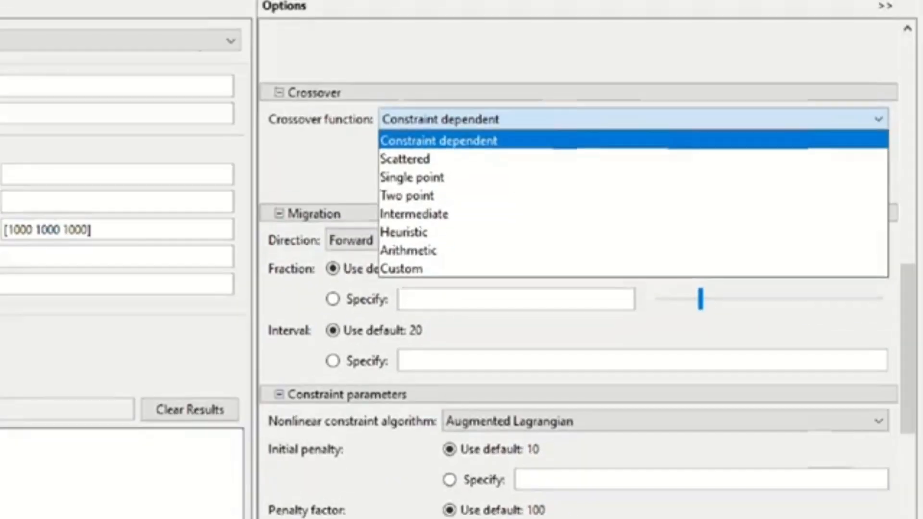
drag(532, 108, 670, 273)
drag(514, 271, 555, 278)
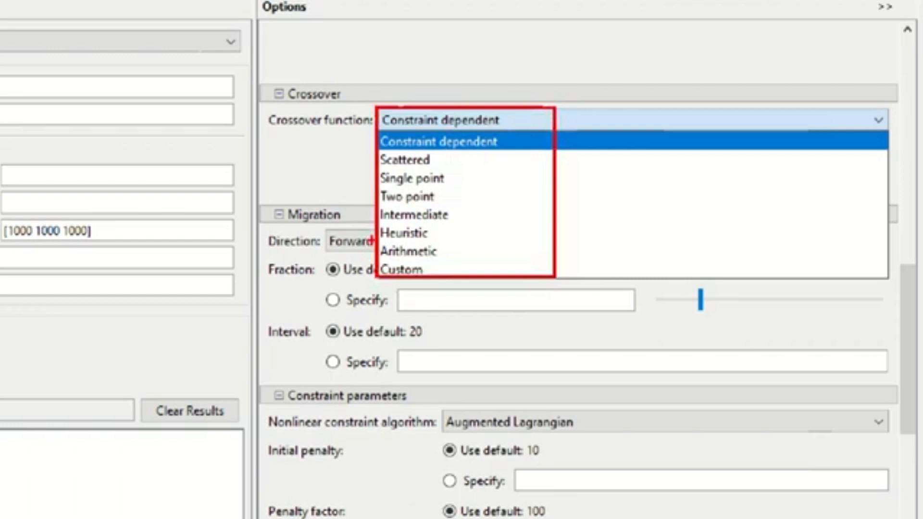
drag(373, 241, 448, 262)
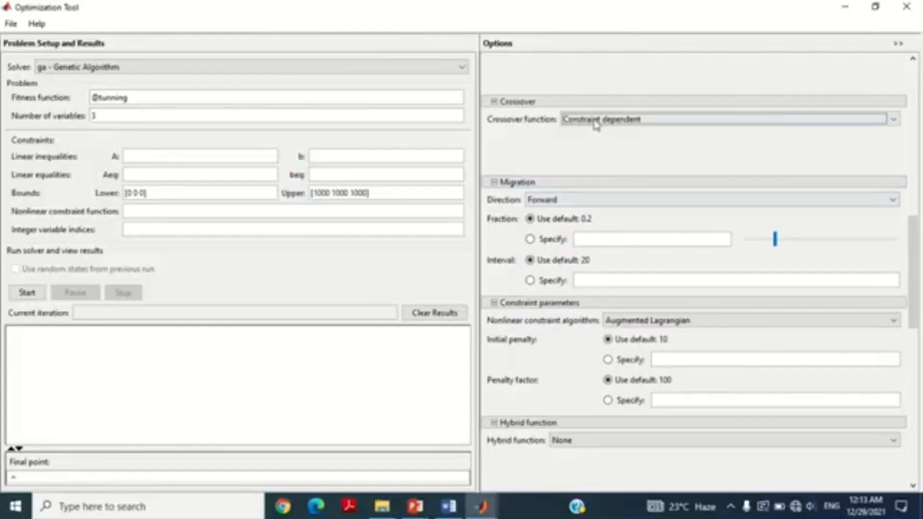
click(429, 121)
click(407, 251)
Step: Review the stopping criteria, keeping the default number of generations of 100*numberOfVariables
drag(916, 252, 915, 326)
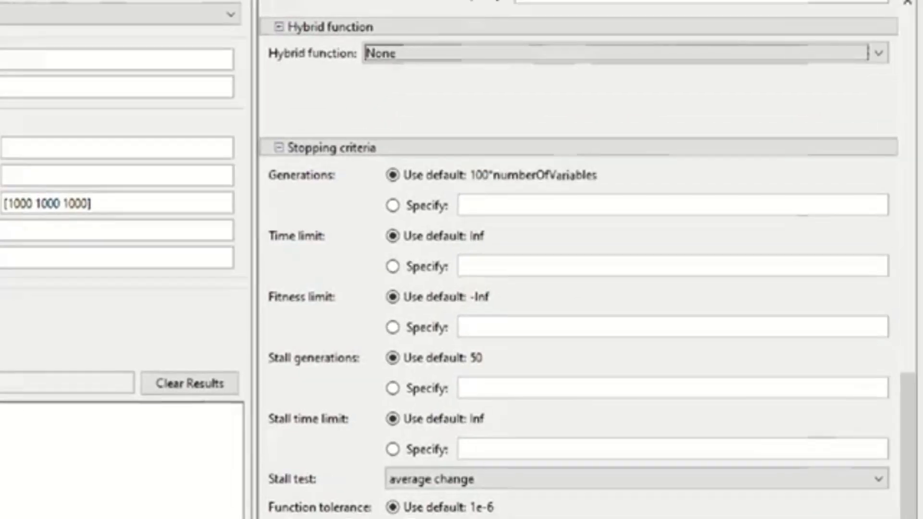
drag(259, 130, 352, 163)
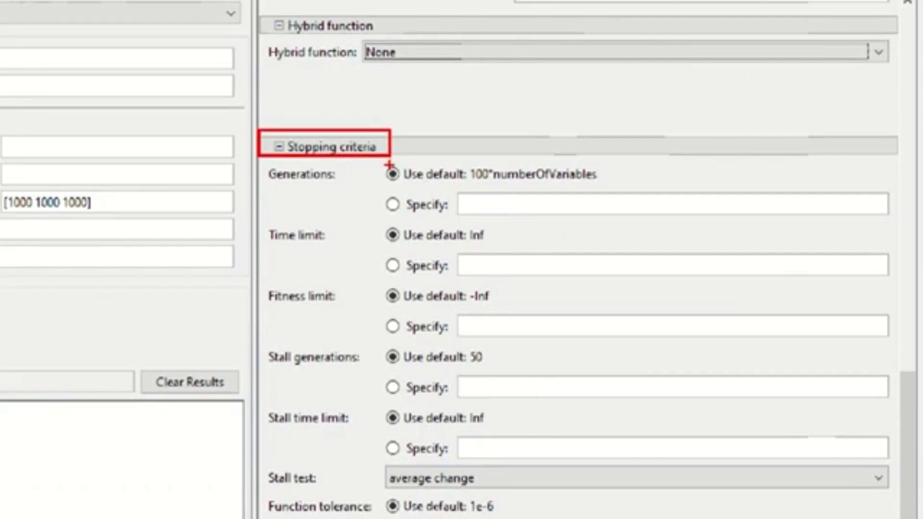
mouse_move(379, 161)
mouse_down()
mouse_move(397, 183)
mouse_move(613, 190)
mouse_up()
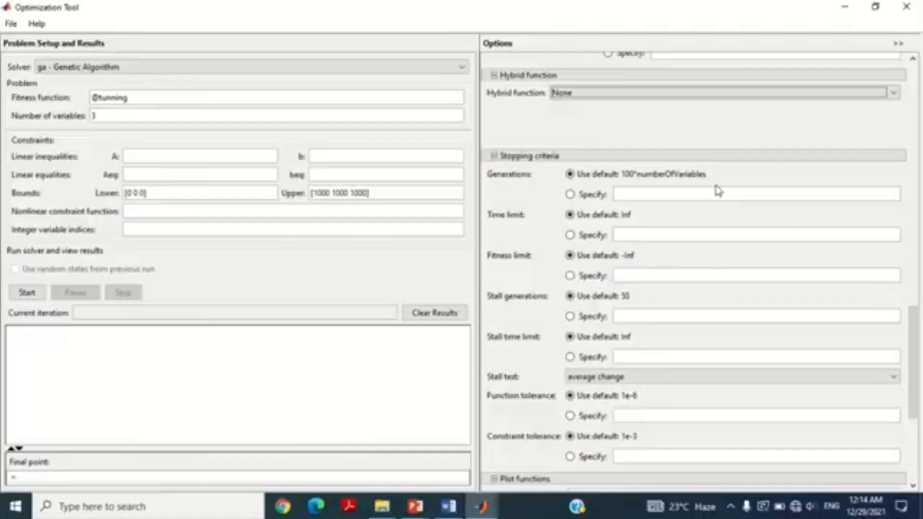
Step: Enable the Best fitness plot function for the optimization run
drag(909, 331, 918, 435)
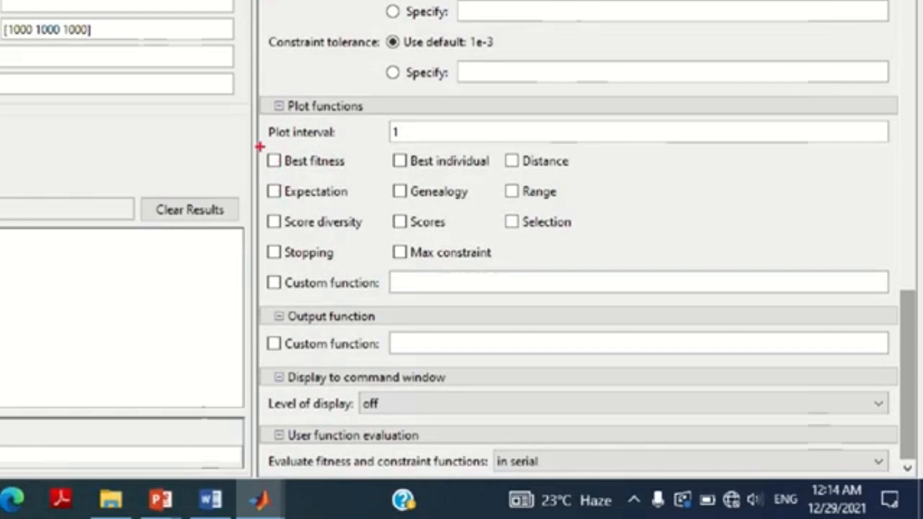
drag(258, 144, 356, 173)
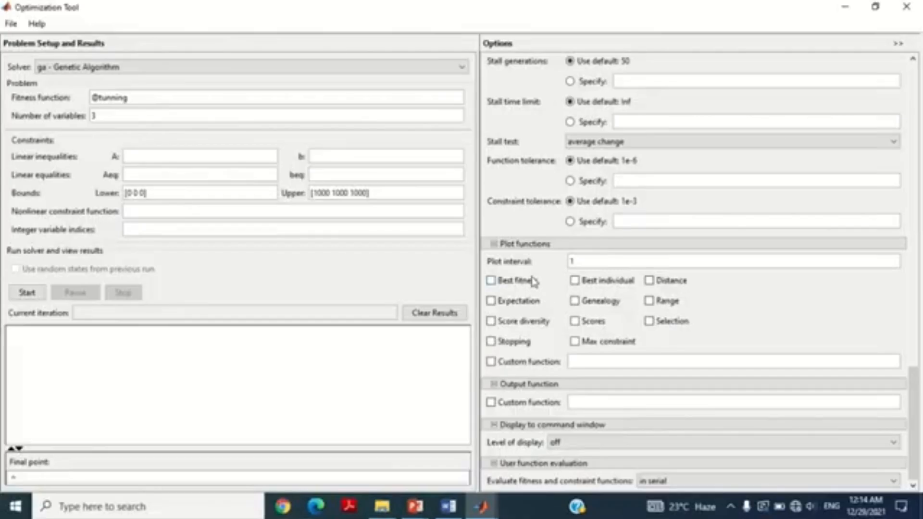
click(274, 161)
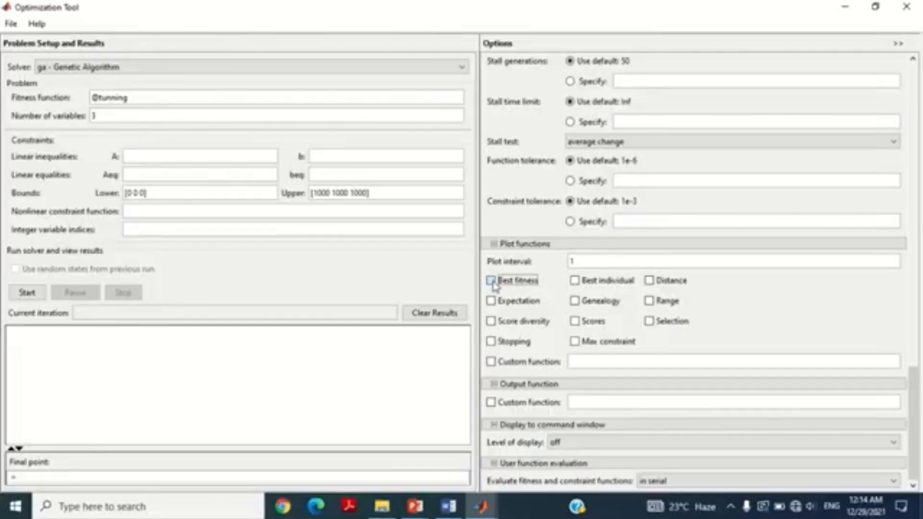
Step: Set the level of display to the command window to iterative
click(687, 451)
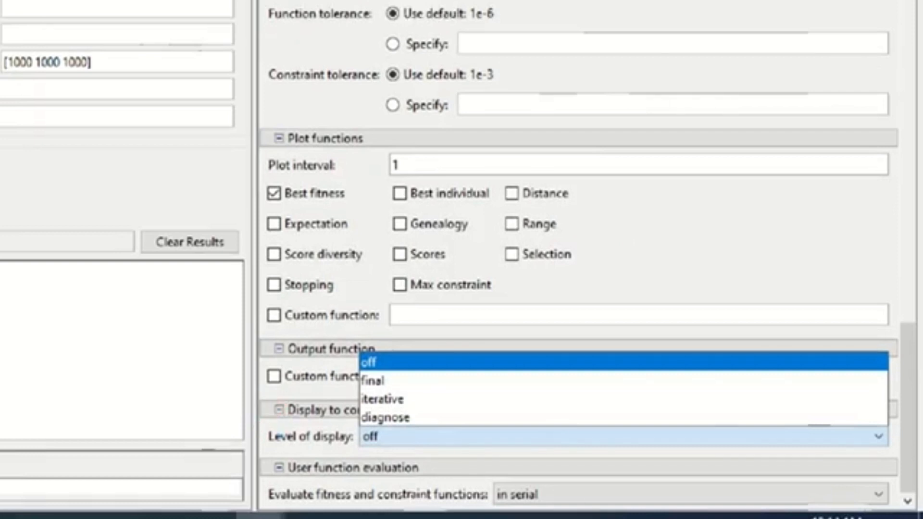
drag(260, 426, 355, 451)
drag(358, 351, 424, 449)
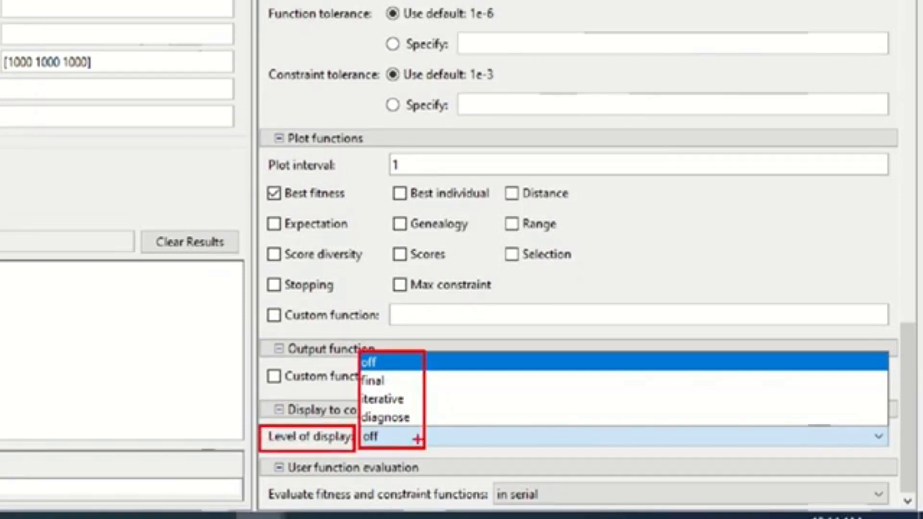
drag(352, 391, 420, 408)
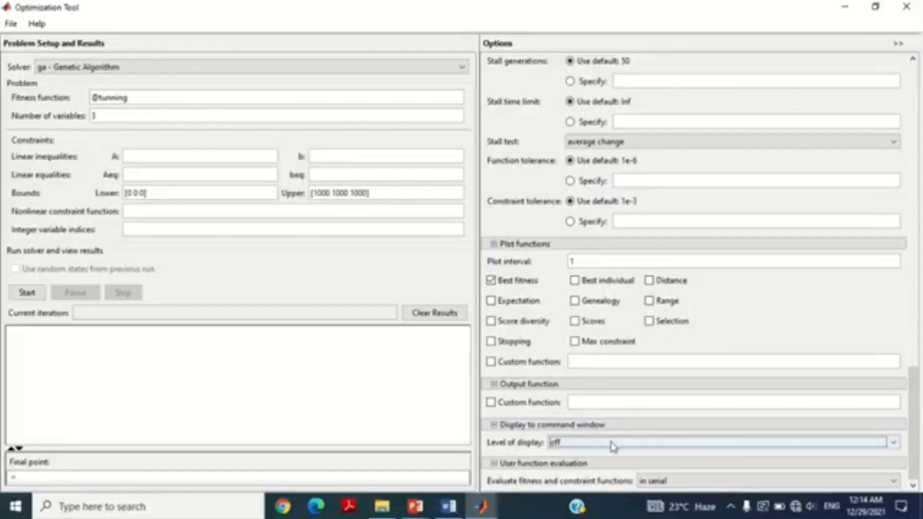
click(453, 437)
click(411, 401)
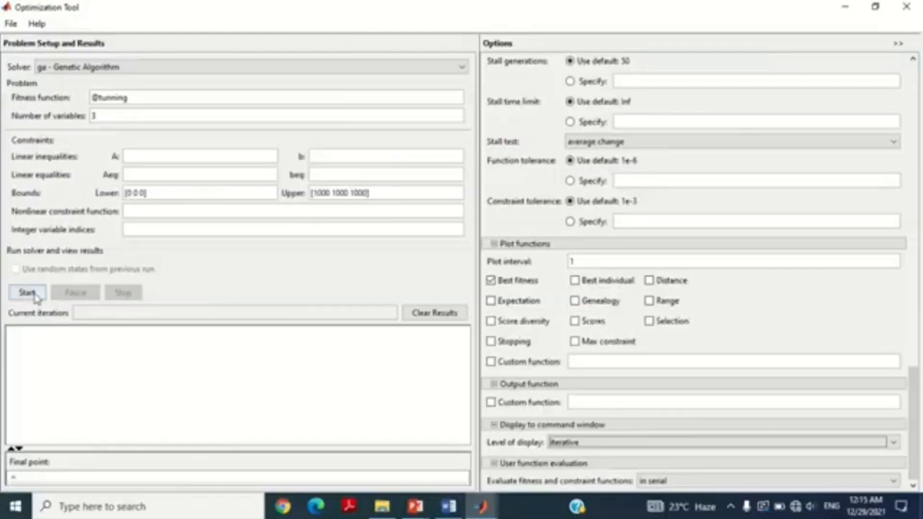
Step: Run the genetic algorithm solver and examine the final generation's best fitness value in the Command Window
click(35, 297)
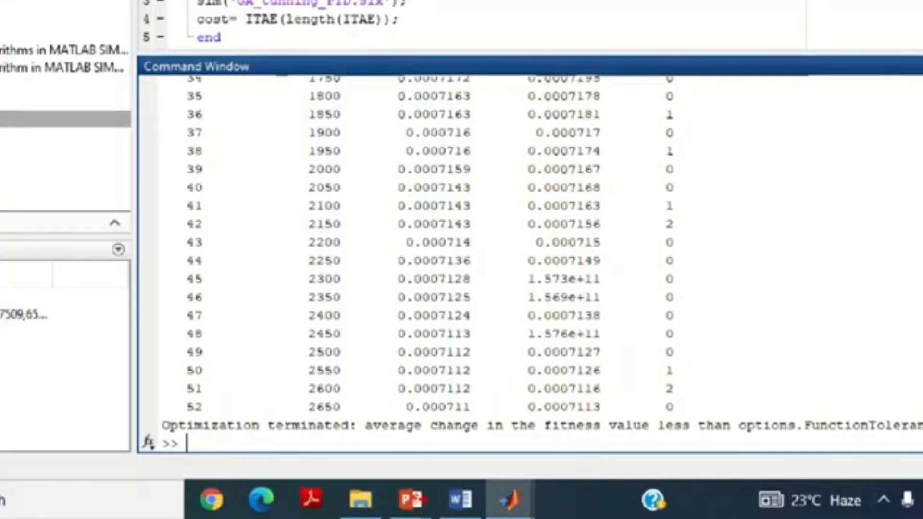
mouse_move(143, 408)
mouse_down()
mouse_move(268, 437)
mouse_move(655, 445)
mouse_move(811, 434)
mouse_up()
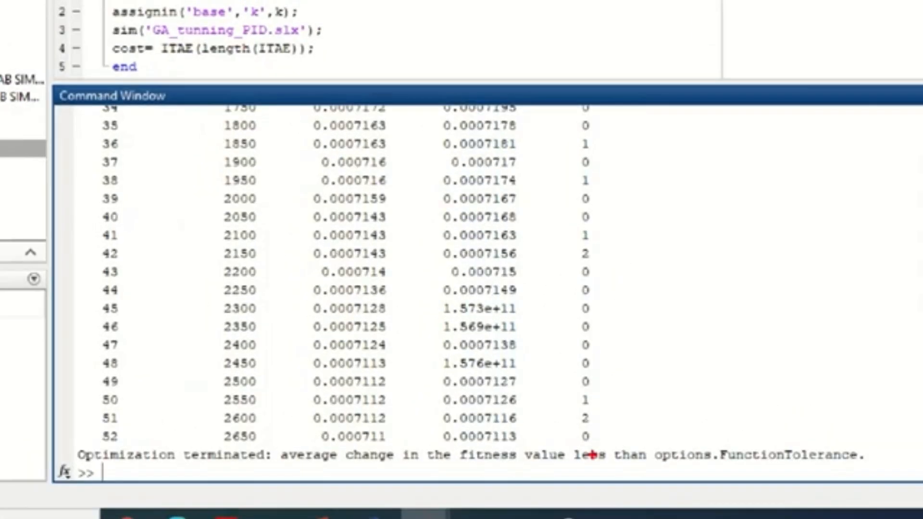
drag(306, 427, 406, 448)
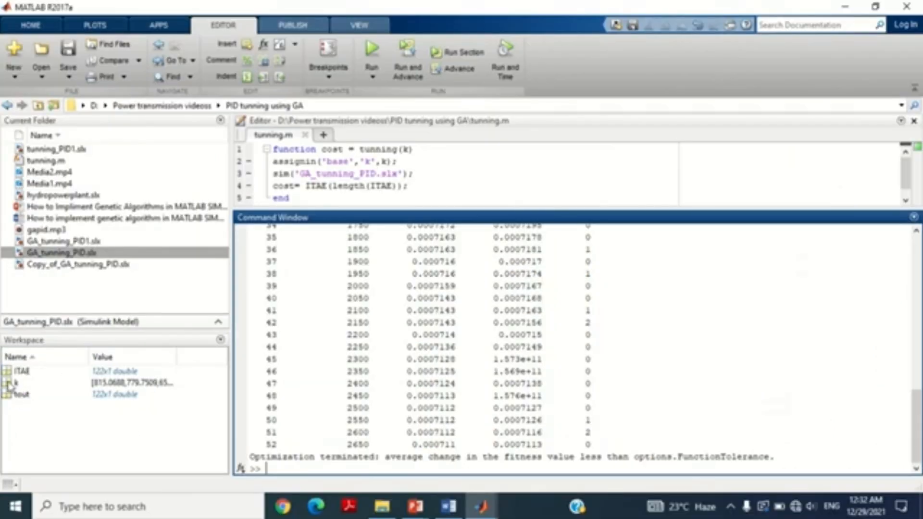
Step: Open the workspace variable k to inspect the three optimized PID gains
double_click(11, 383)
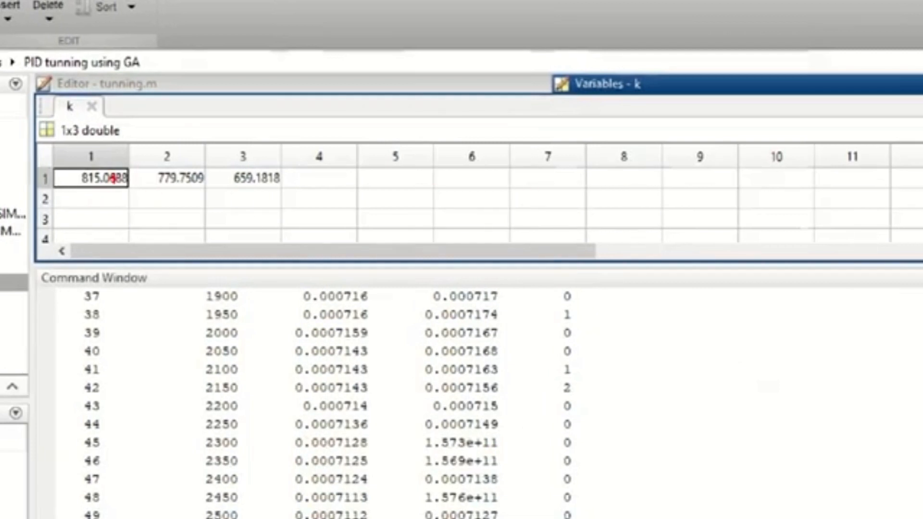
Step: Copy the first gain from k into the Proportional (P) field of PID Controller1 in the GA_tunning_PID model, giving 815.068750240592
drag(52, 140, 304, 204)
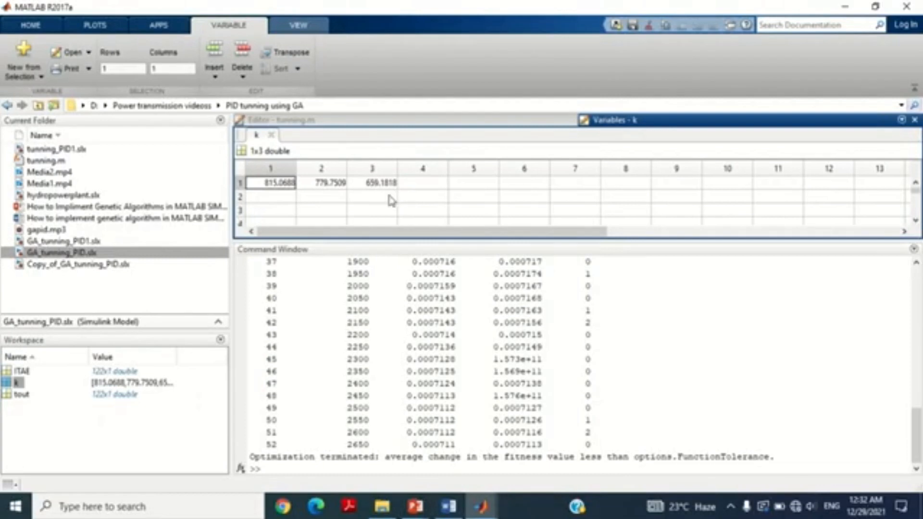
right_click(281, 184)
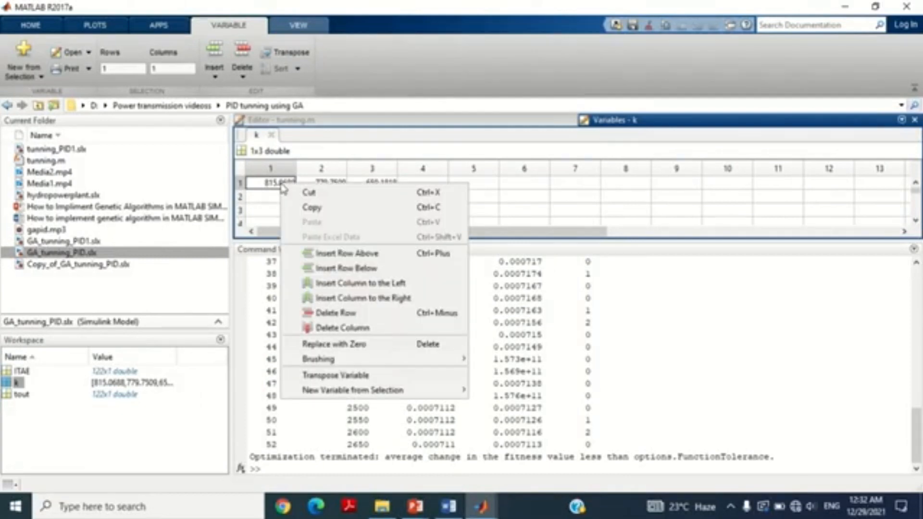
click(310, 210)
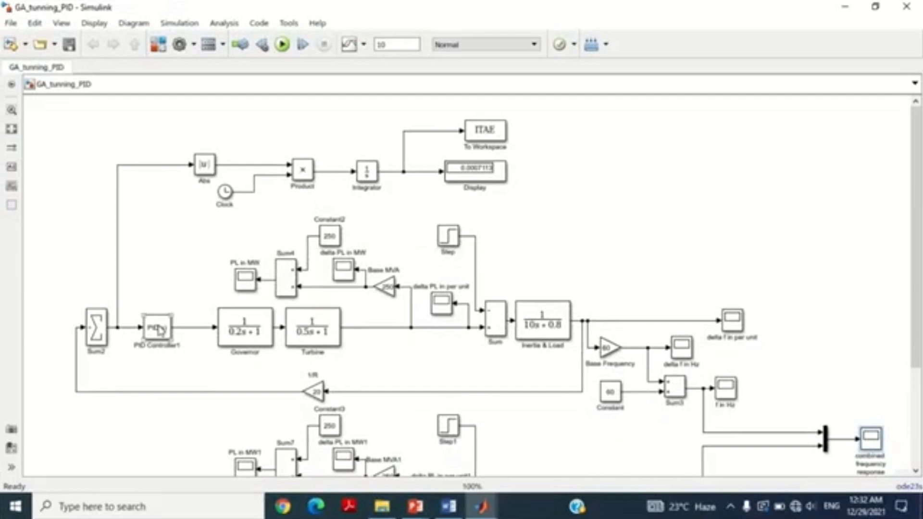
double_click(160, 331)
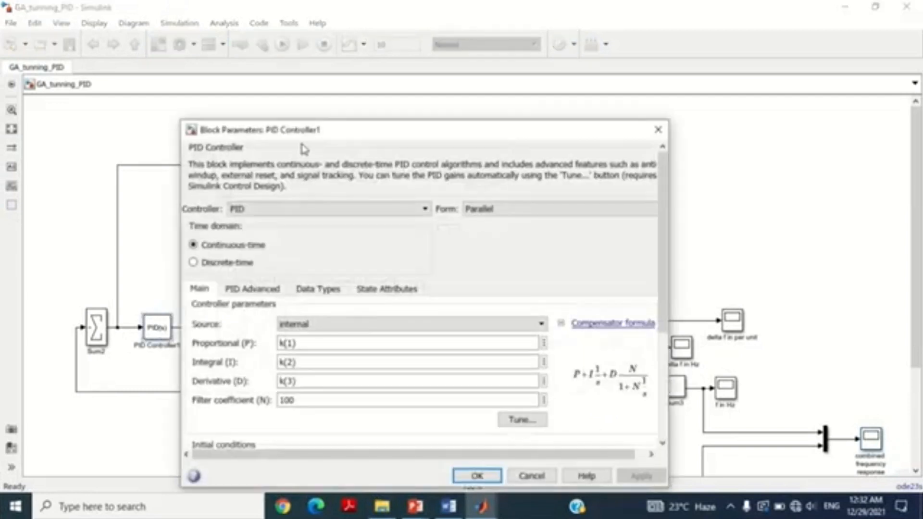
drag(315, 138, 313, 72)
double_click(309, 278)
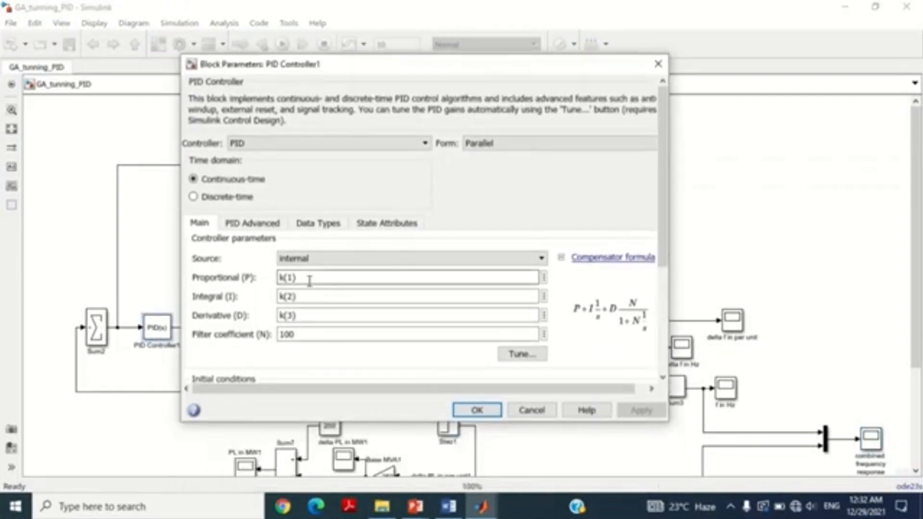
key(ctrl+v)
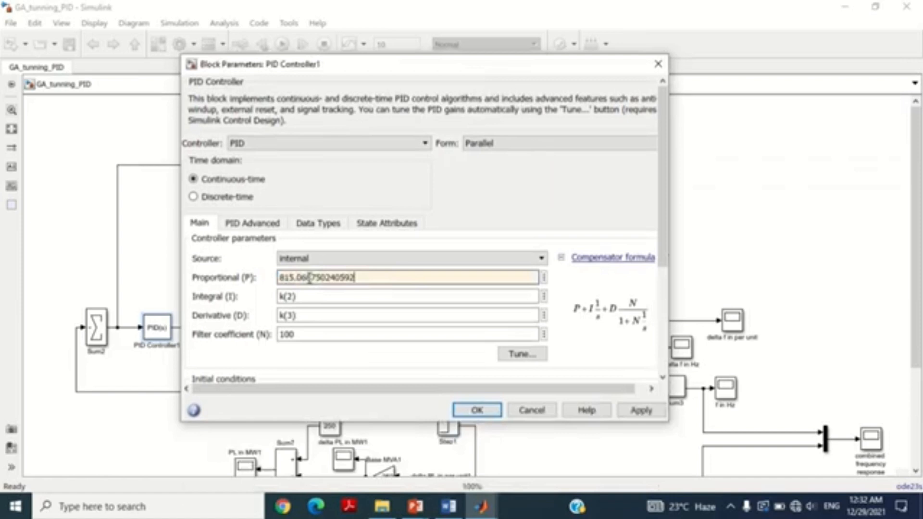
Step: Copy the second gain from k into PID Controller1's Integral (I) field, giving 779.750886715025
key(alt+Tab)
click(321, 186)
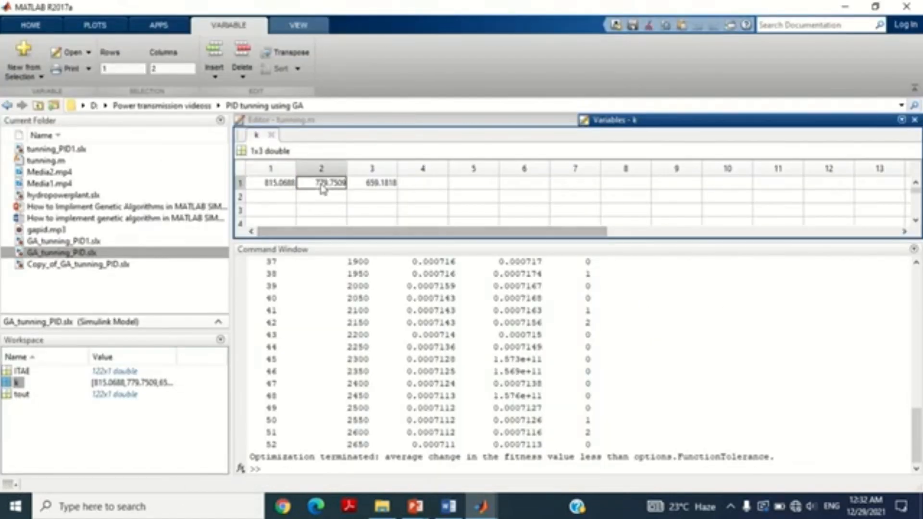
right_click(323, 188)
click(350, 208)
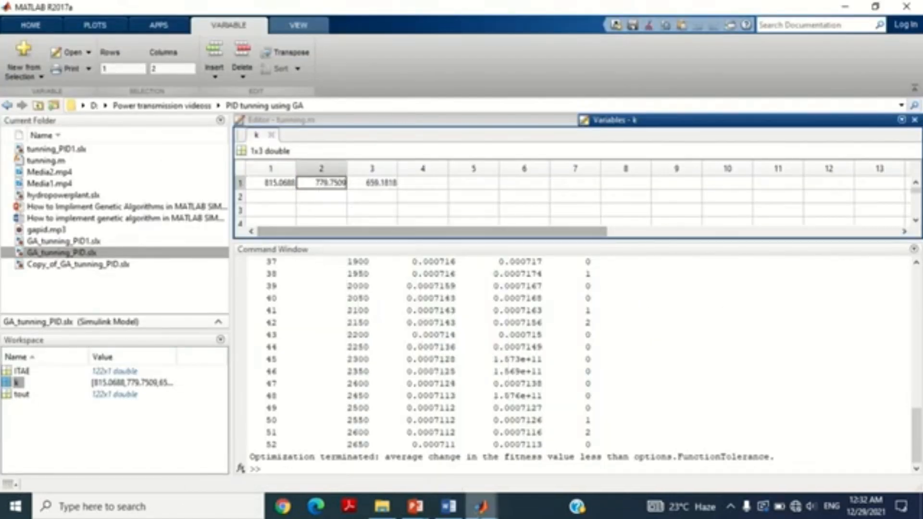
key(alt+Tab)
key(Tab)
key(Tab)
key(Tab)
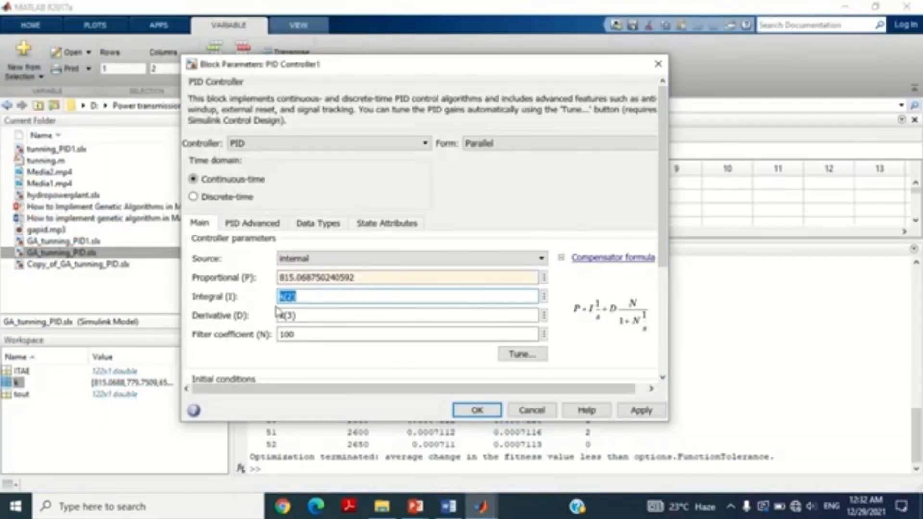
key(ctrl+v)
Step: Copy the third gain from k into PID Controller1's Derivative (D) field, giving 659.181795675882, and accept the block parameters
mouse_move(480, 505)
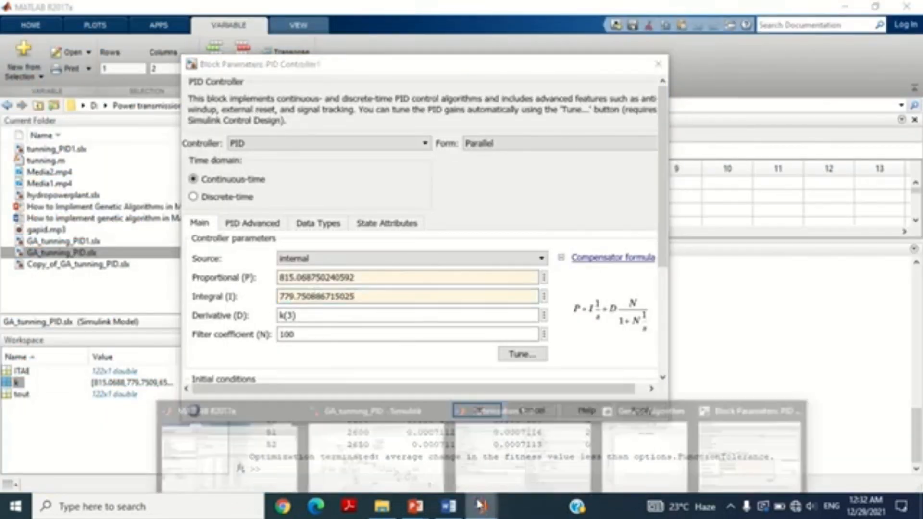
click(221, 447)
click(372, 184)
right_click(372, 184)
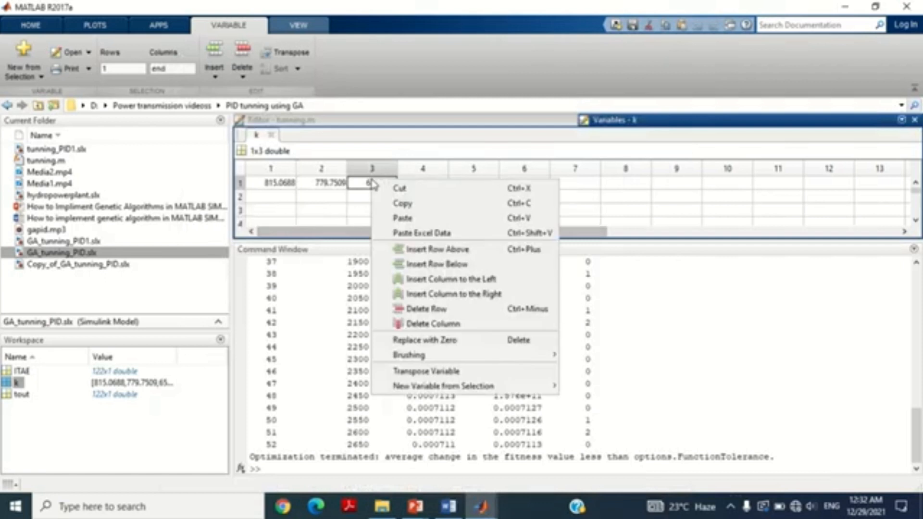
click(404, 204)
click(484, 510)
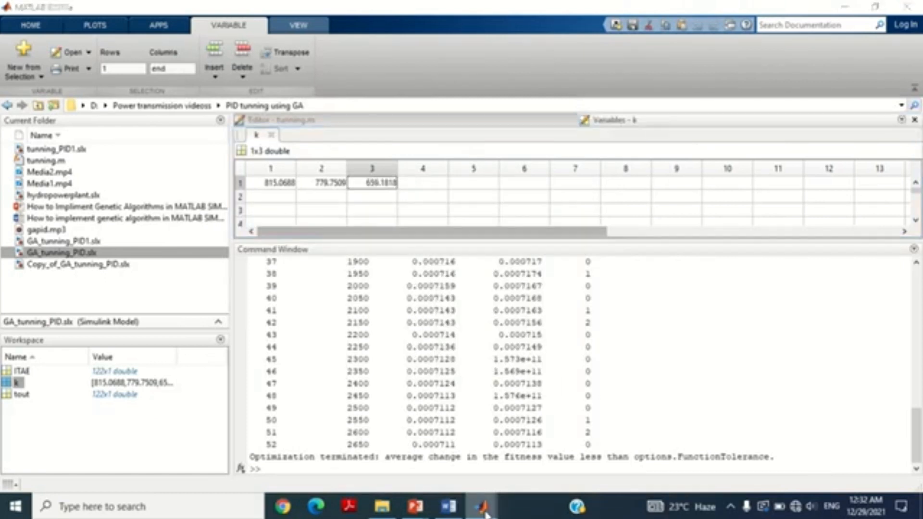
click(778, 459)
triple_click(314, 315)
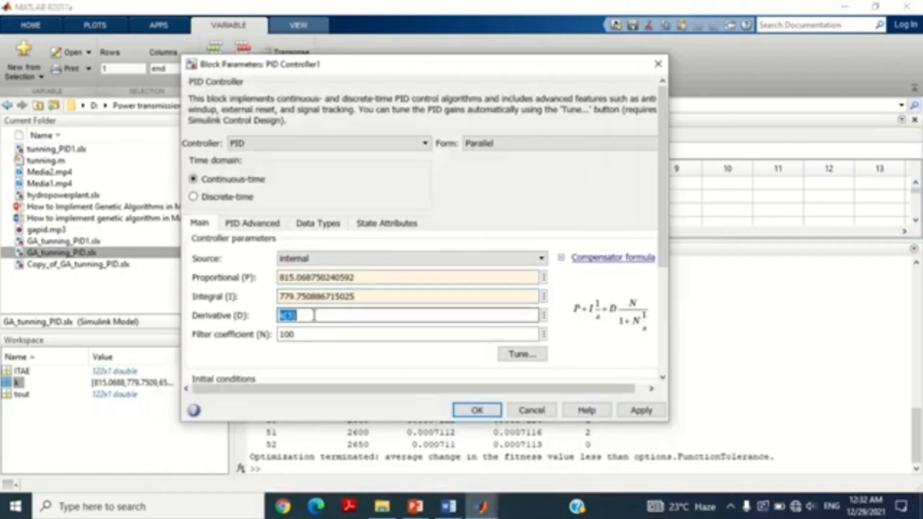
key(ctrl+v)
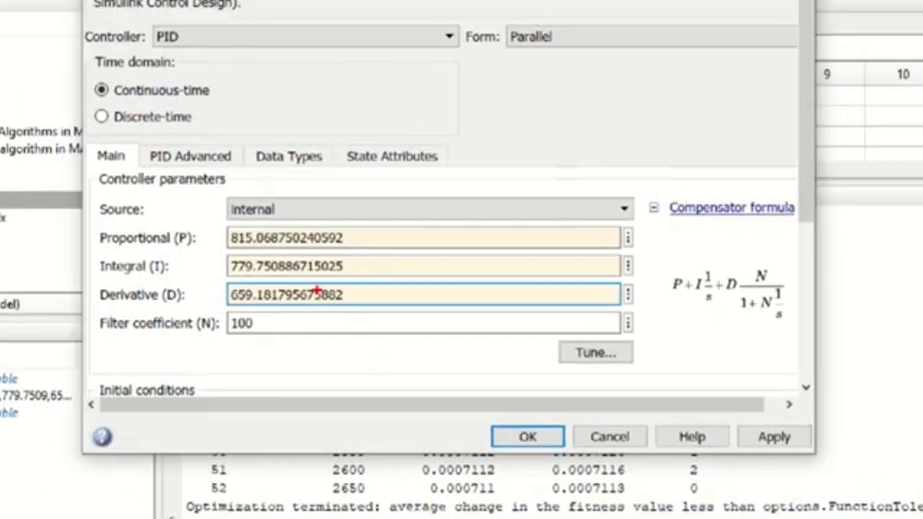
drag(215, 222, 373, 310)
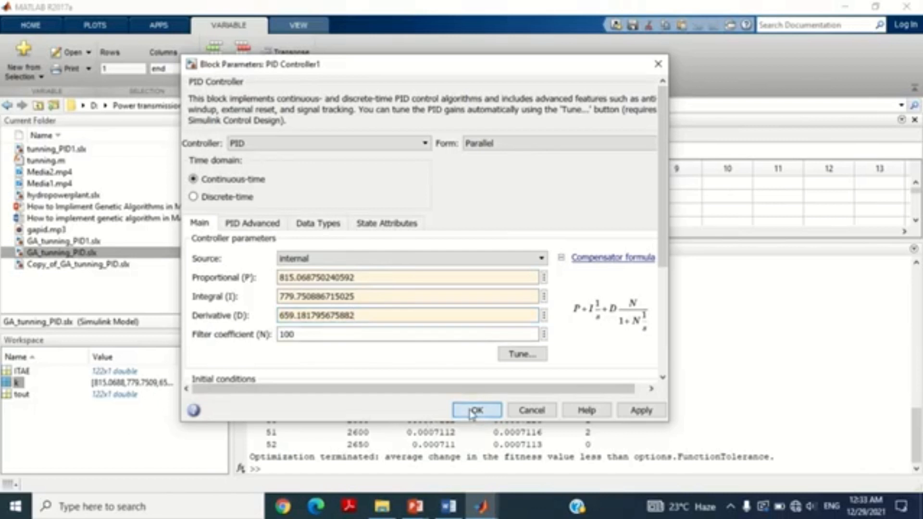
click(471, 411)
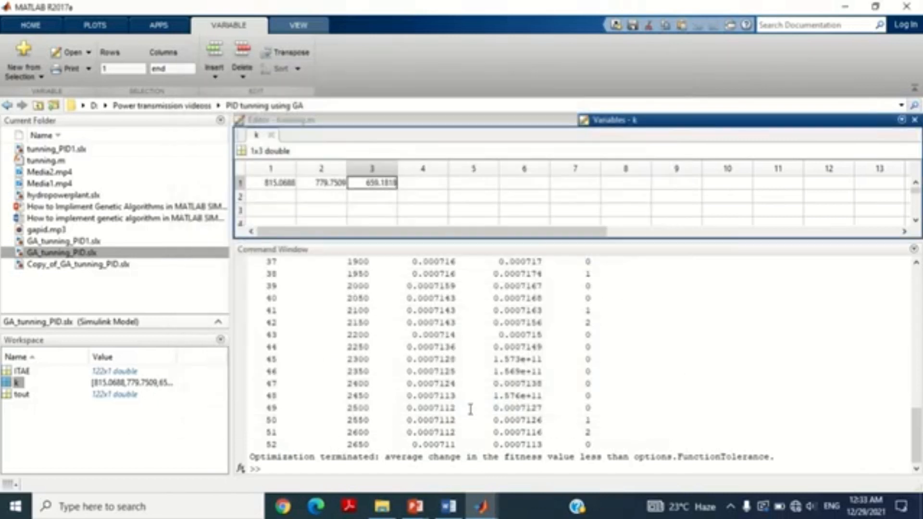
Step: Return to the GA_tunning_PID Simulink model and run the simulation with the optimized PID gains
mouse_move(481, 505)
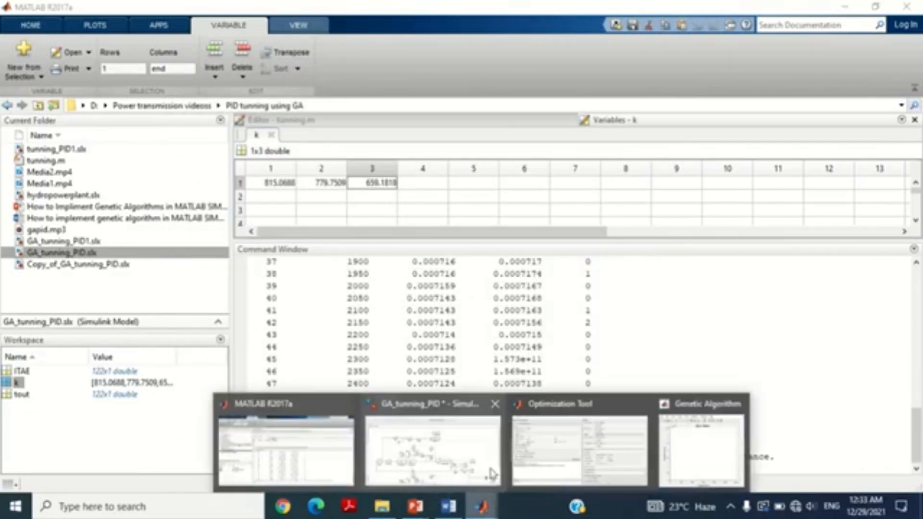
click(447, 445)
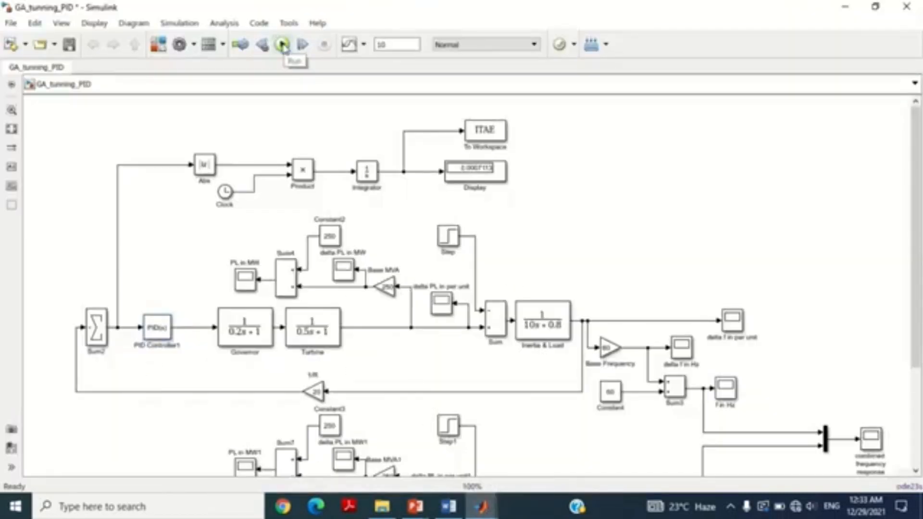
click(282, 44)
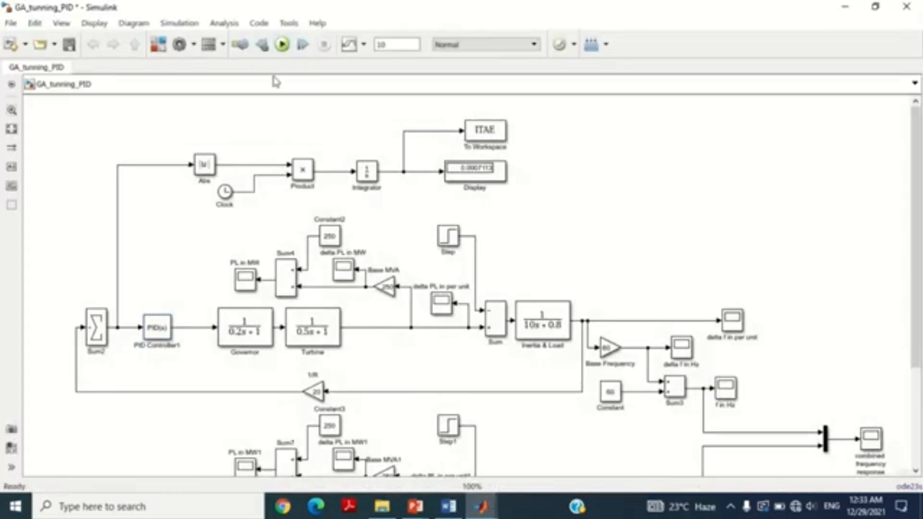
Step: Open the combined frequency response scope and compare the undershoot and settling of the two frequency curves
drag(920, 221, 920, 269)
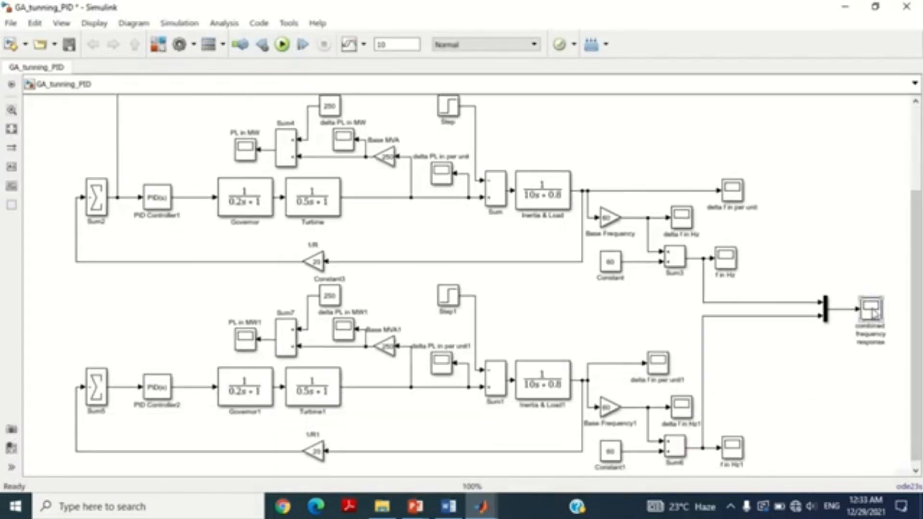
double_click(859, 316)
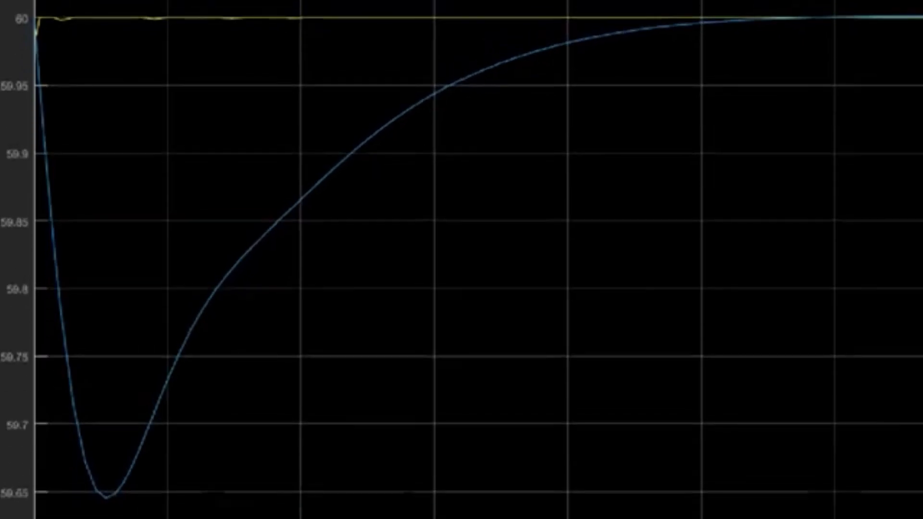
drag(23, 4, 53, 58)
drag(46, 439, 167, 506)
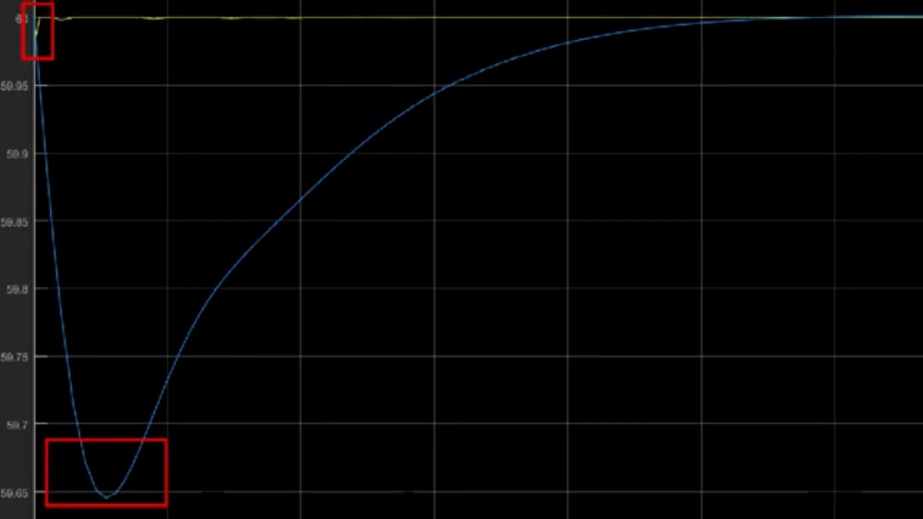
mouse_move(63, 7)
mouse_down()
mouse_move(87, 37)
mouse_move(101, 28)
mouse_up()
drag(738, 0, 875, 37)
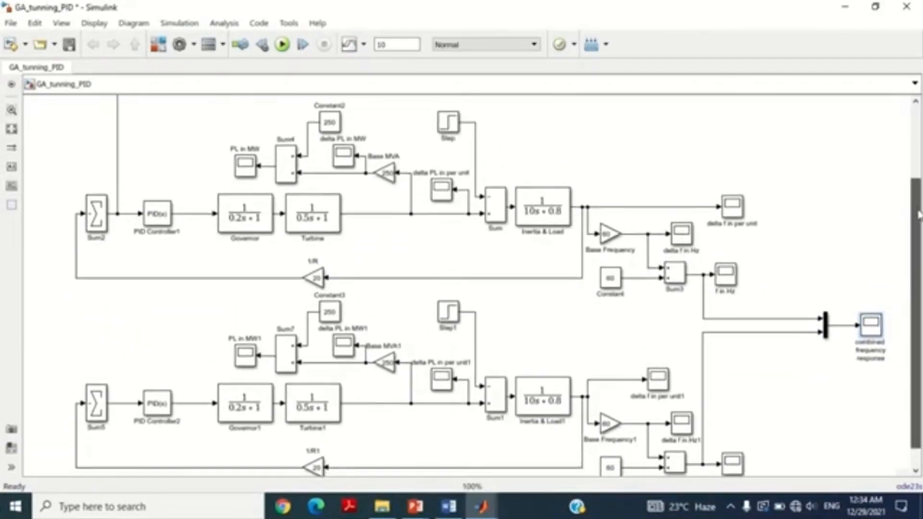
scroll(831, 195, down, 1)
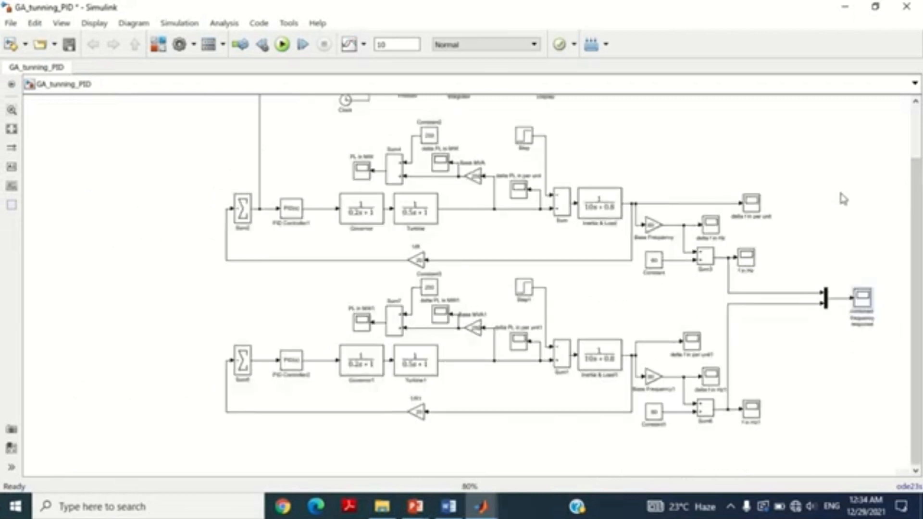
drag(921, 212, 921, 162)
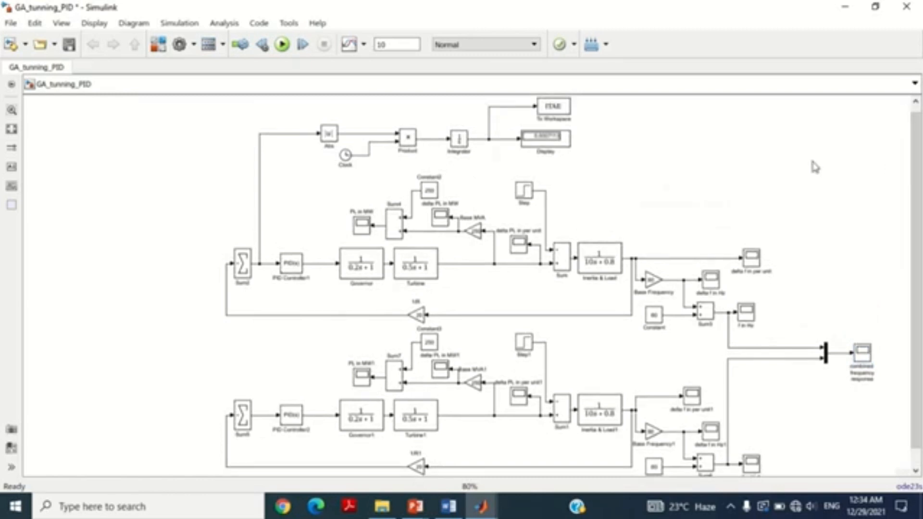